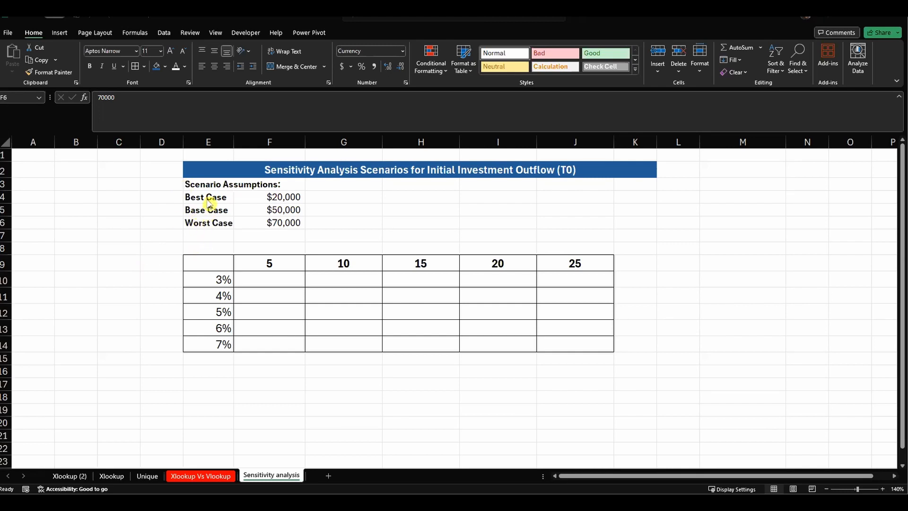
pyautogui.press('Escape')
pyautogui.click(564, 169)
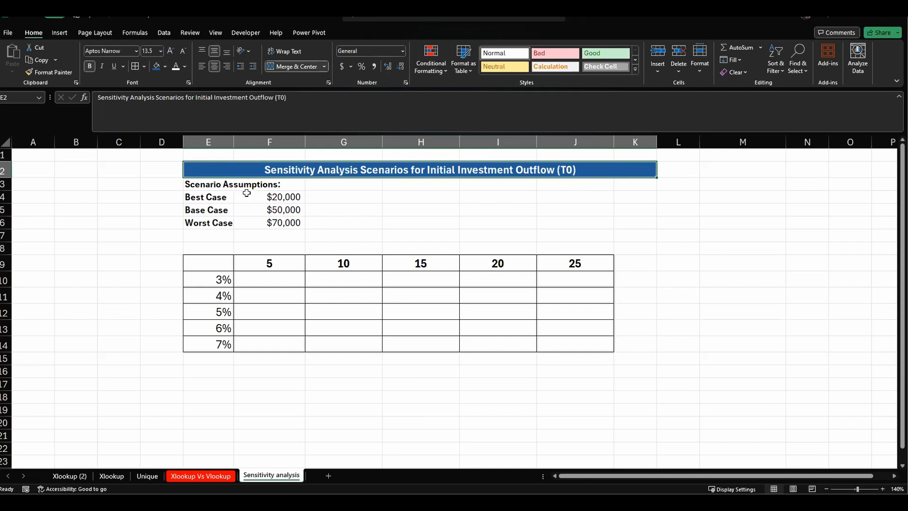
pyautogui.click(215, 196)
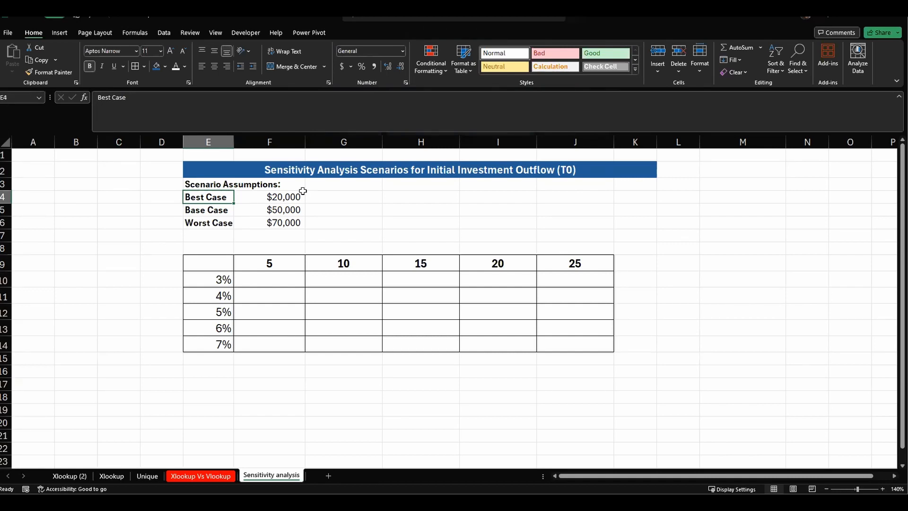
pyautogui.click(280, 212)
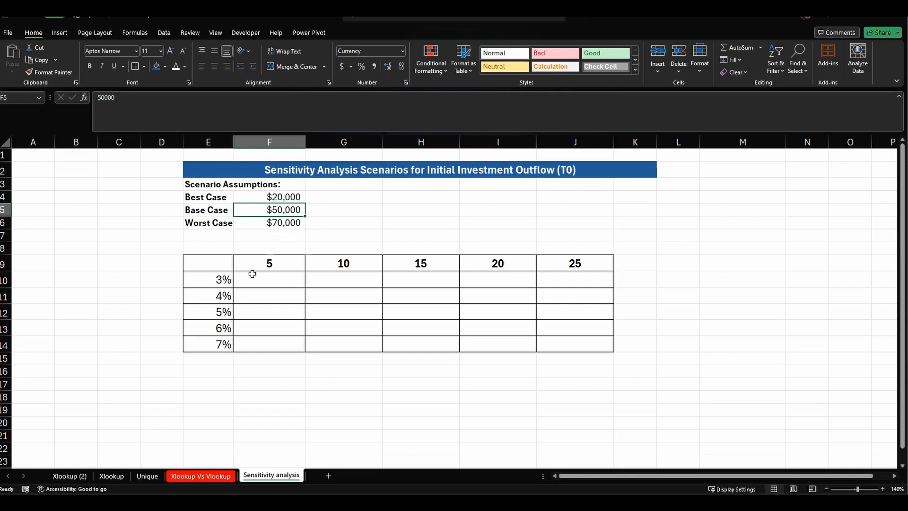
# - Make the rates 3% to 7% in cells E10:E14 bold
pyautogui.moveTo(215, 281); pyautogui.dragTo(215, 349)
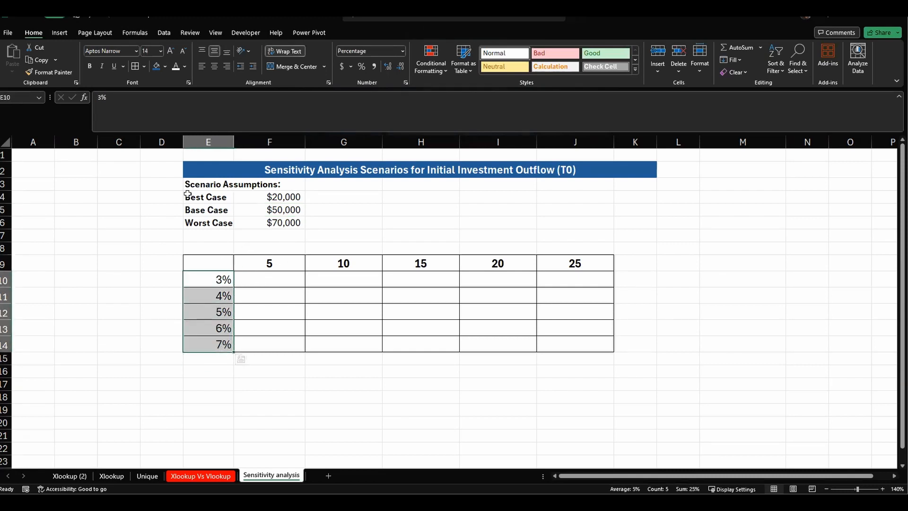
pyautogui.click(89, 66)
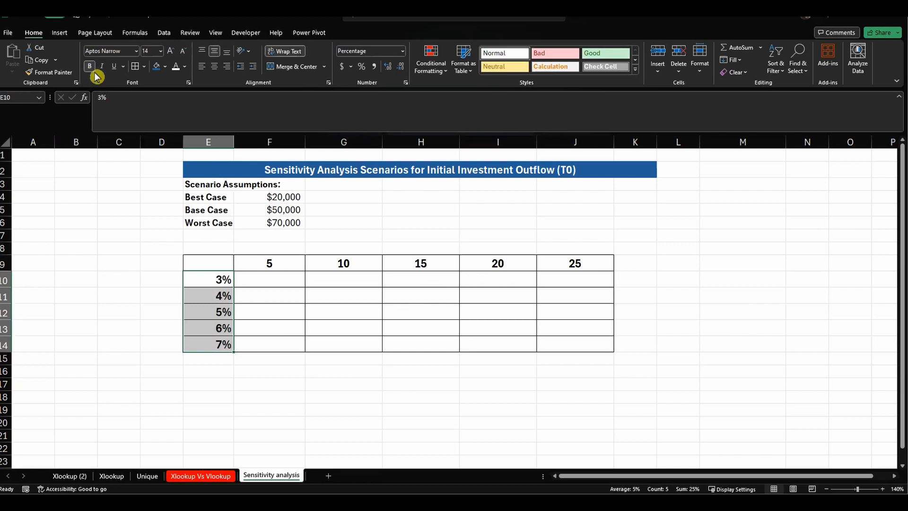
pyautogui.click(207, 280)
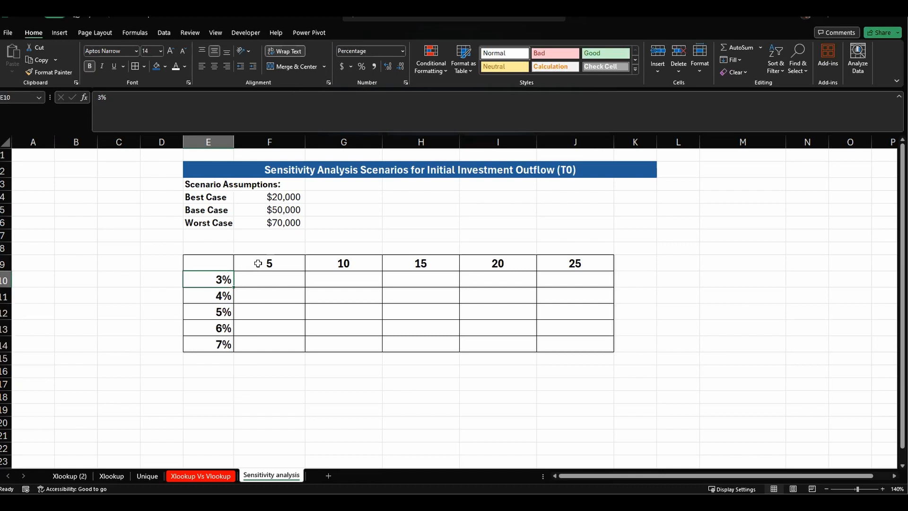
# - Examine how the header values in F9:J9 and the rates in column E frame the empty sensitivity table cells
pyautogui.moveTo(265, 261); pyautogui.dragTo(562, 264)
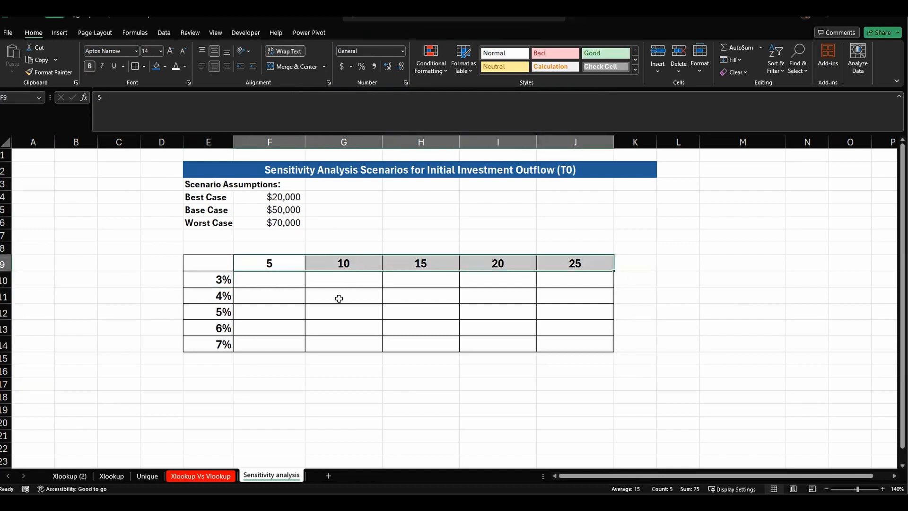
pyautogui.click(314, 310)
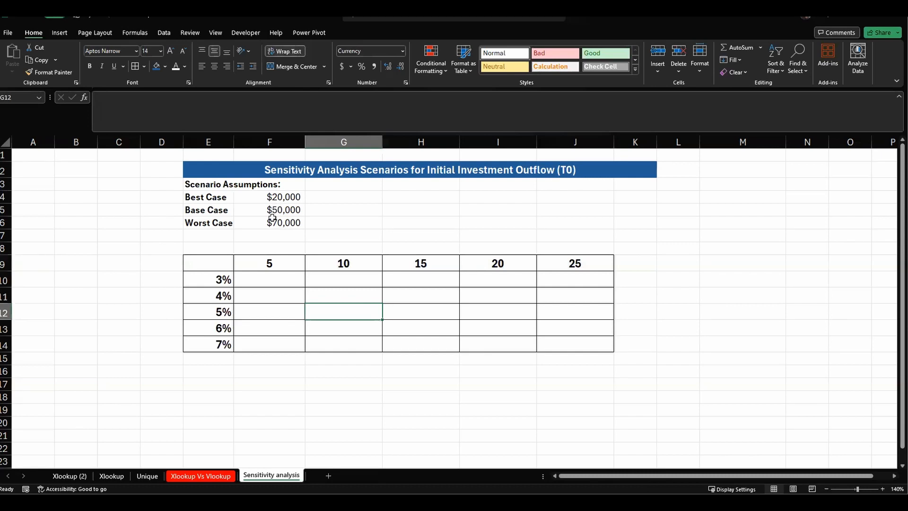
pyautogui.click(252, 280)
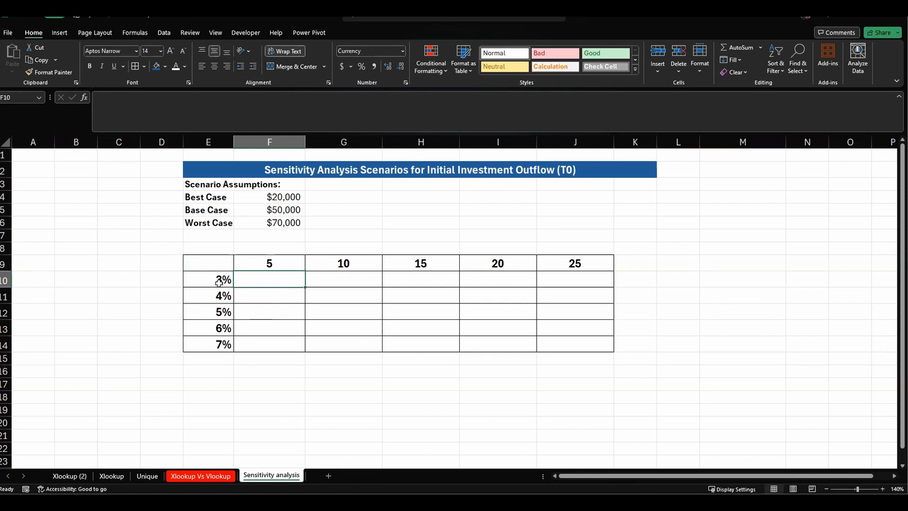
pyautogui.click(350, 276)
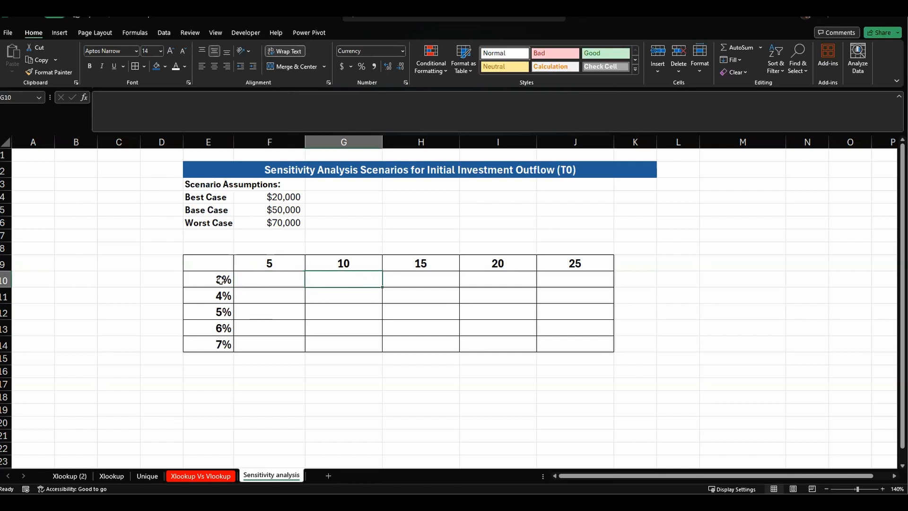
pyautogui.click(222, 298)
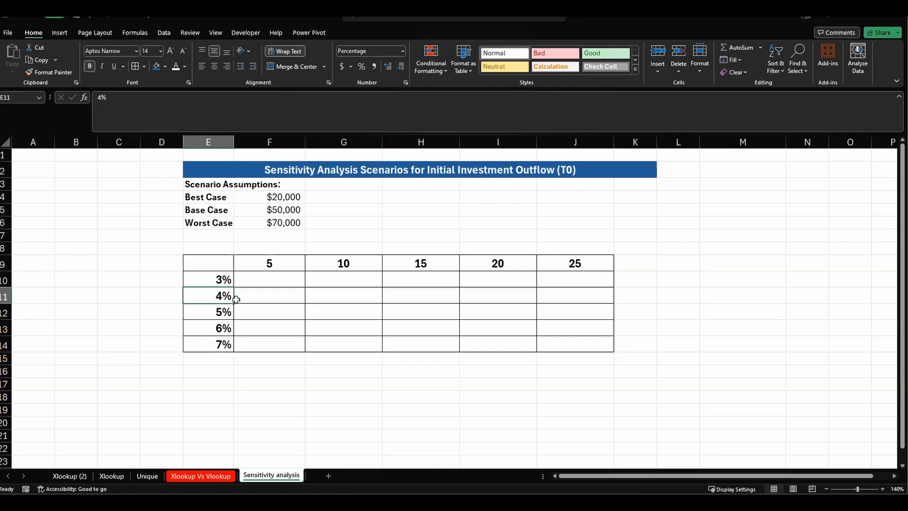
pyautogui.click(267, 299)
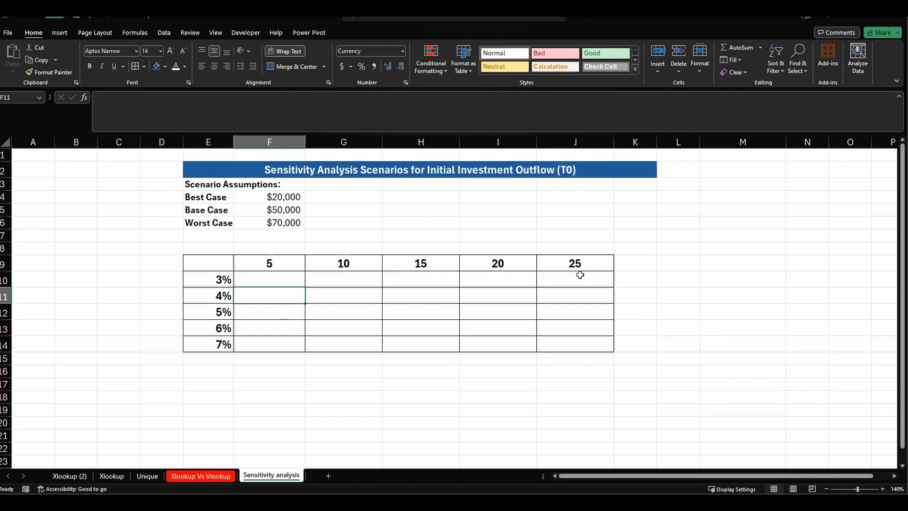
pyautogui.click(226, 295)
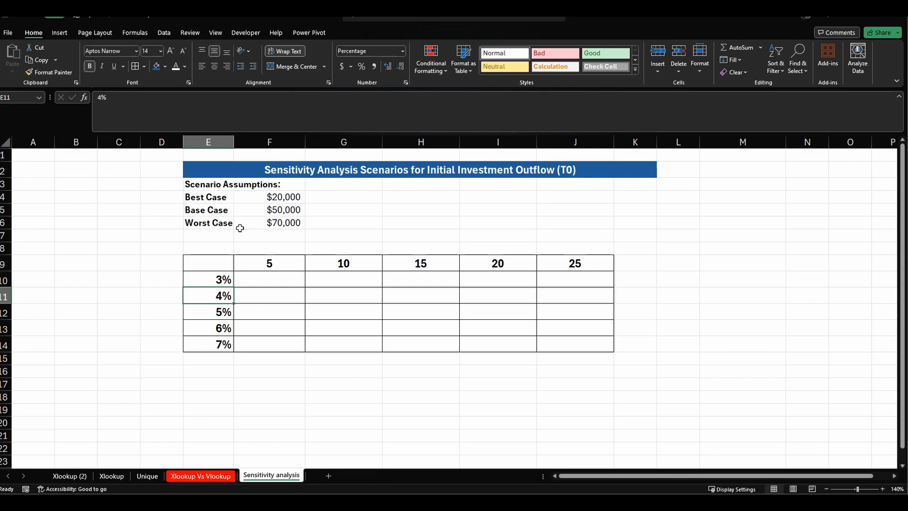
# - Add a List data validation to the table's empty corner cell E9, using the scenario amounts in =$F$4:$F$6 as the source
pyautogui.click(219, 263)
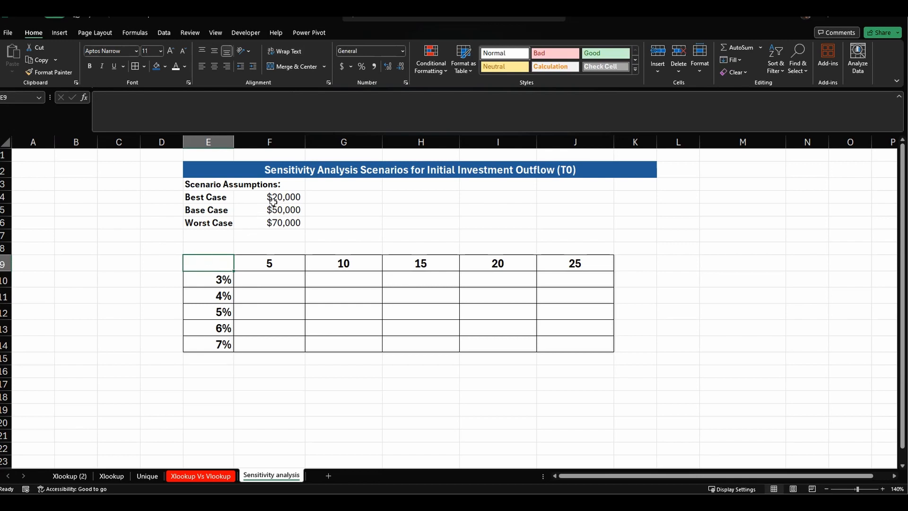
pyautogui.moveTo(277, 198); pyautogui.dragTo(264, 235)
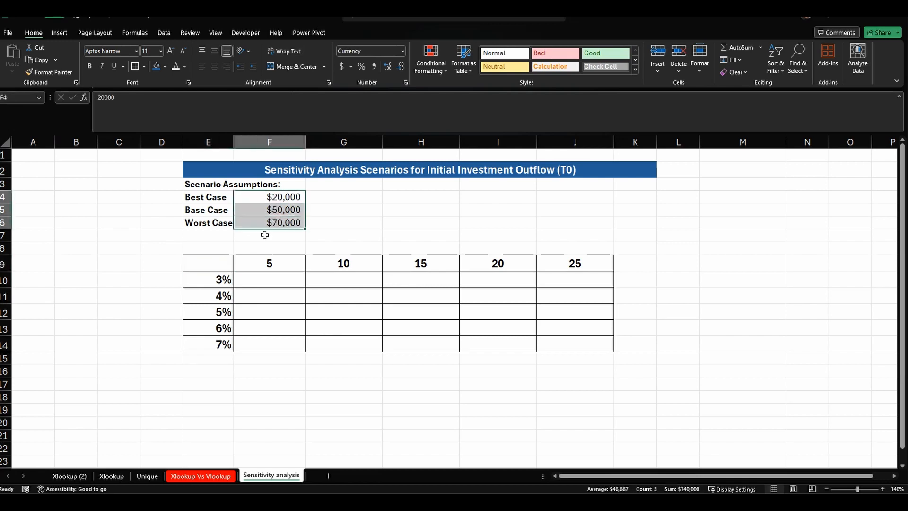
pyautogui.click(222, 262)
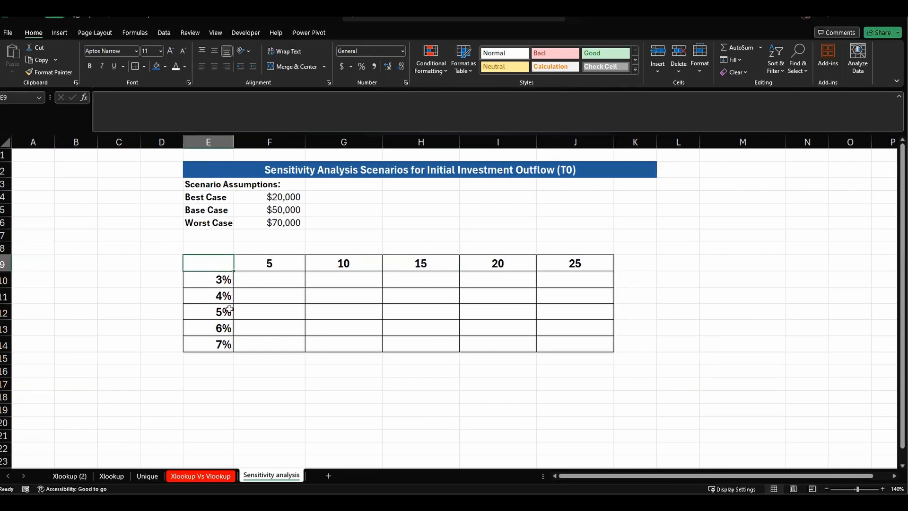
pyautogui.click(164, 34)
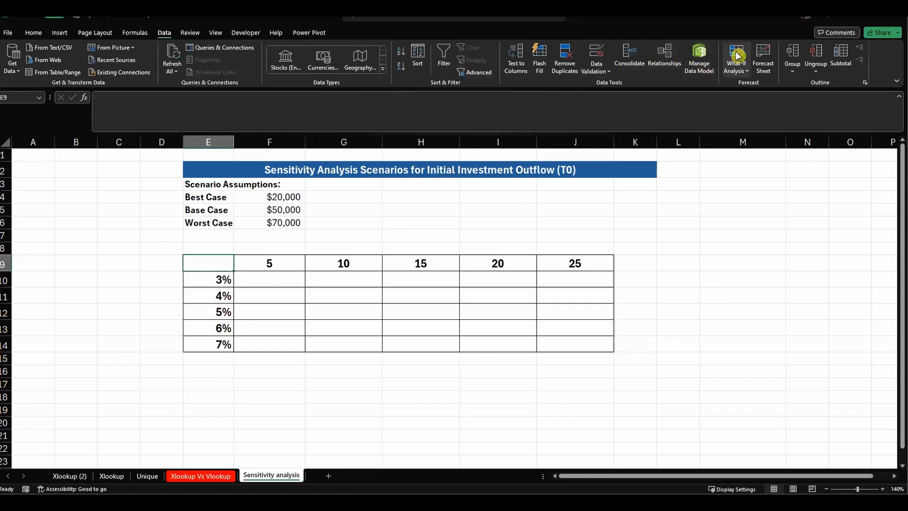
pyautogui.click(601, 66)
pyautogui.click(609, 84)
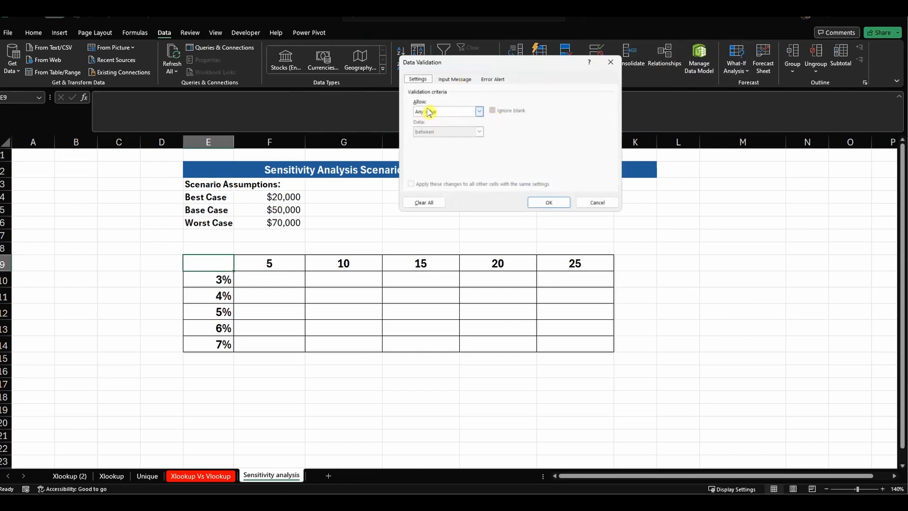
pyautogui.click(479, 111)
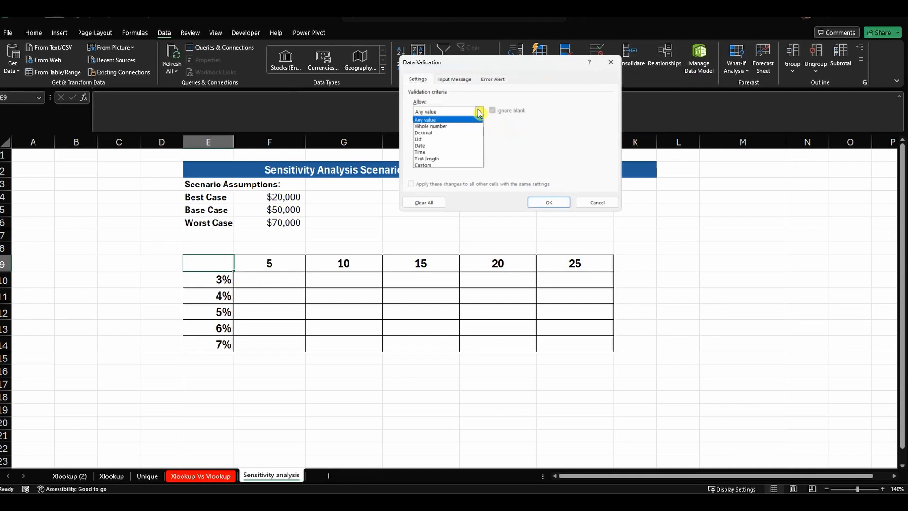
pyautogui.click(442, 144)
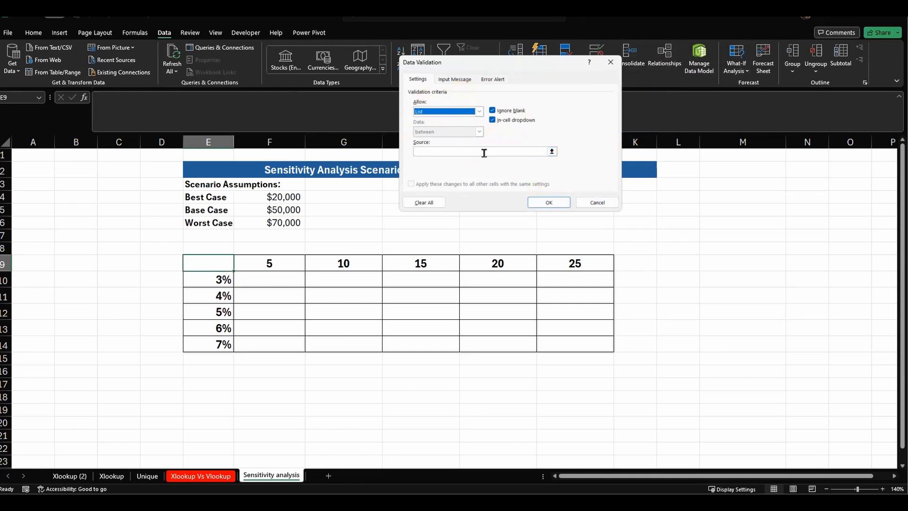
pyautogui.click(551, 153)
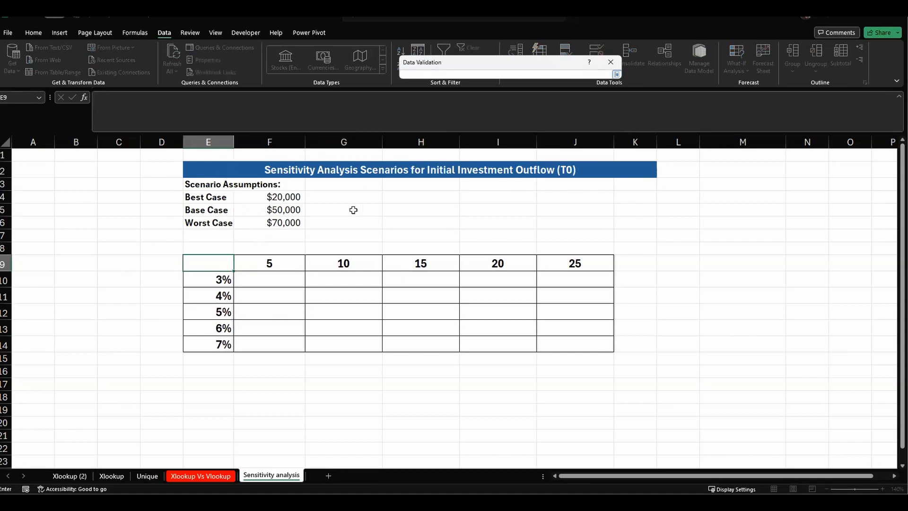
pyautogui.moveTo(268, 192); pyautogui.dragTo(268, 223)
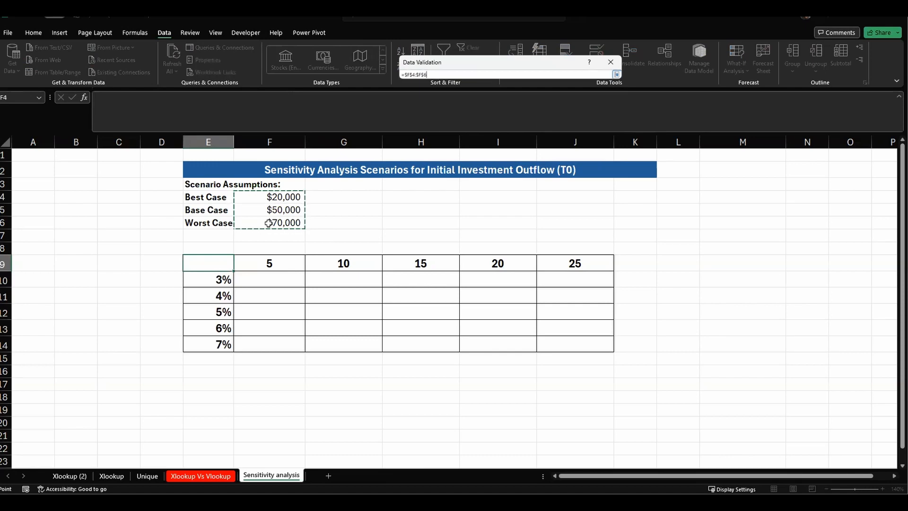
pyautogui.press('Return')
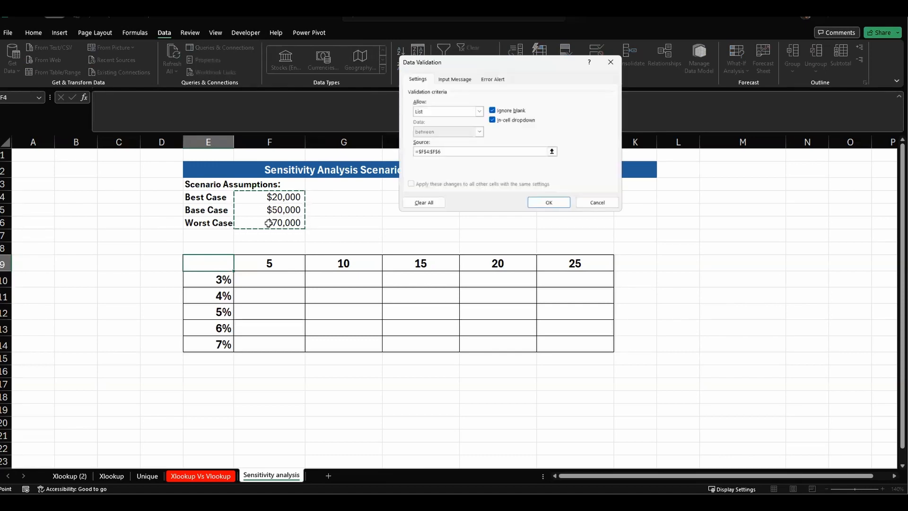
pyautogui.click(532, 207)
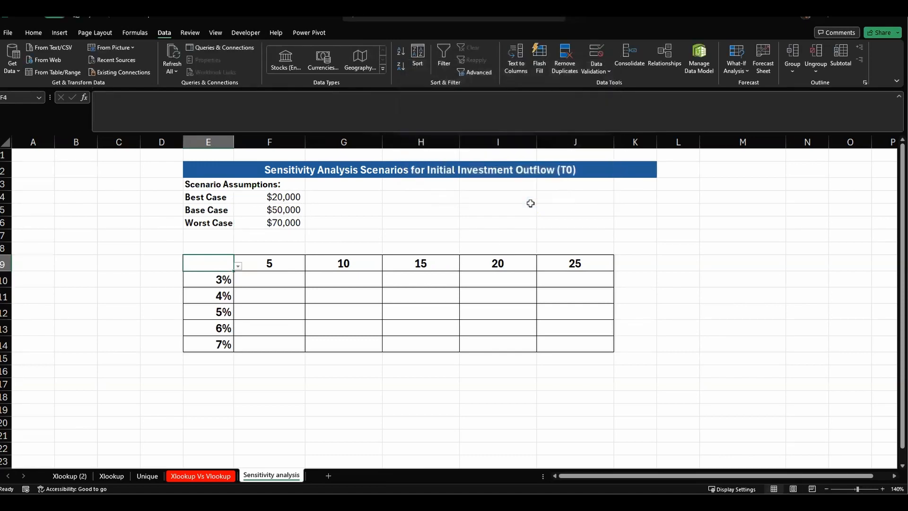
# - Try the scenario choices in cell E9 by picking $50,000 and $20,000, and finish with $70,000 selected
pyautogui.click(238, 266)
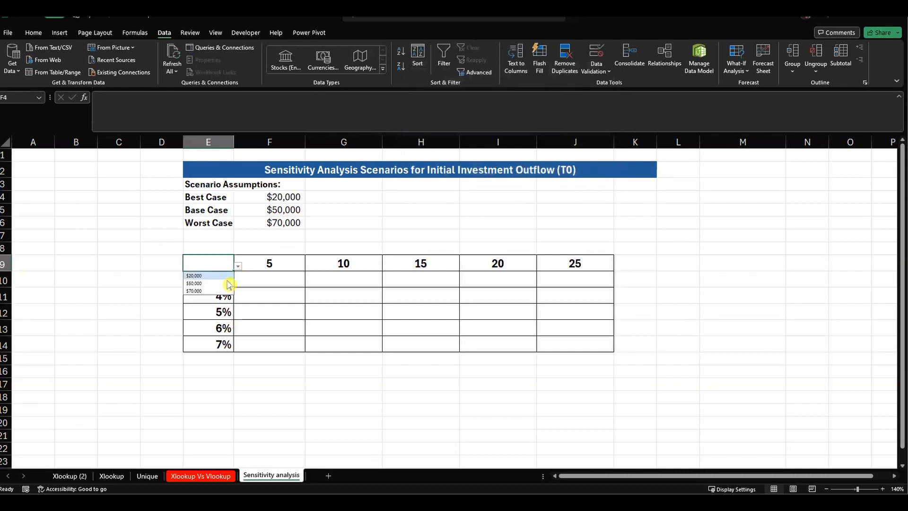
pyautogui.click(223, 283)
pyautogui.click(238, 266)
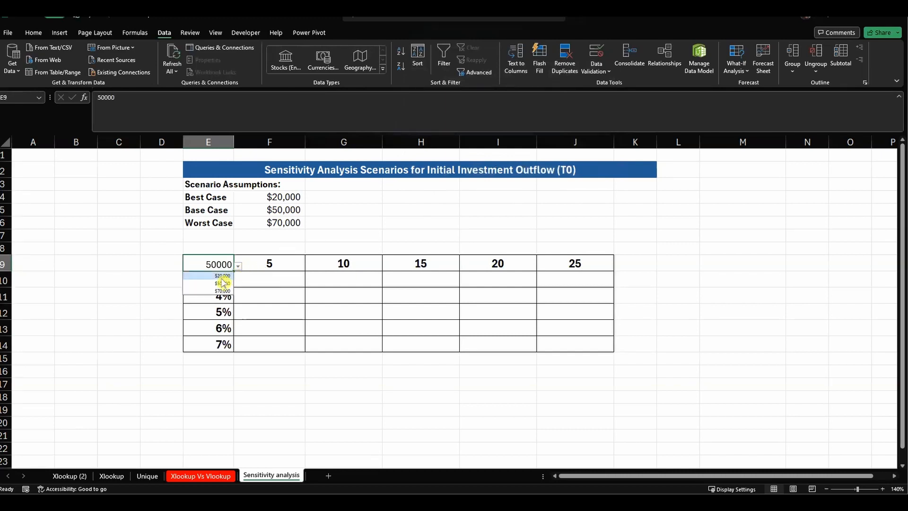
pyautogui.click(226, 276)
pyautogui.click(239, 266)
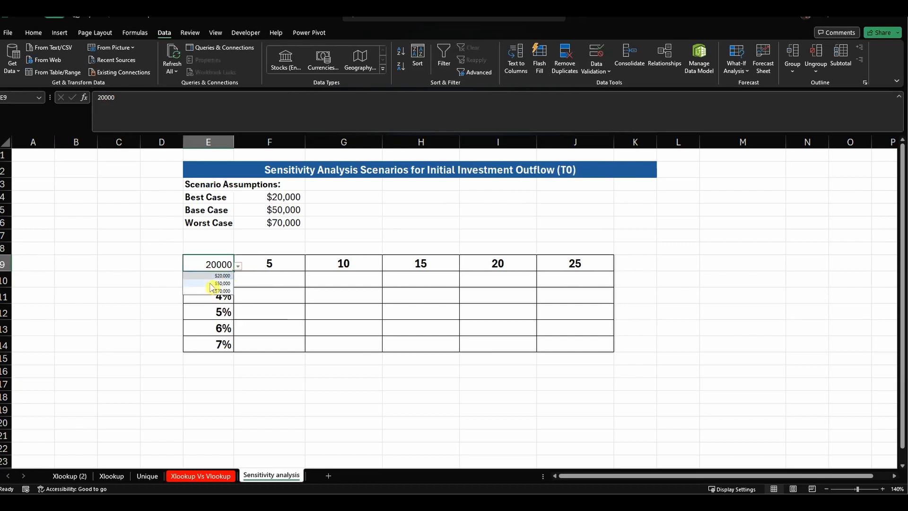
pyautogui.click(210, 288)
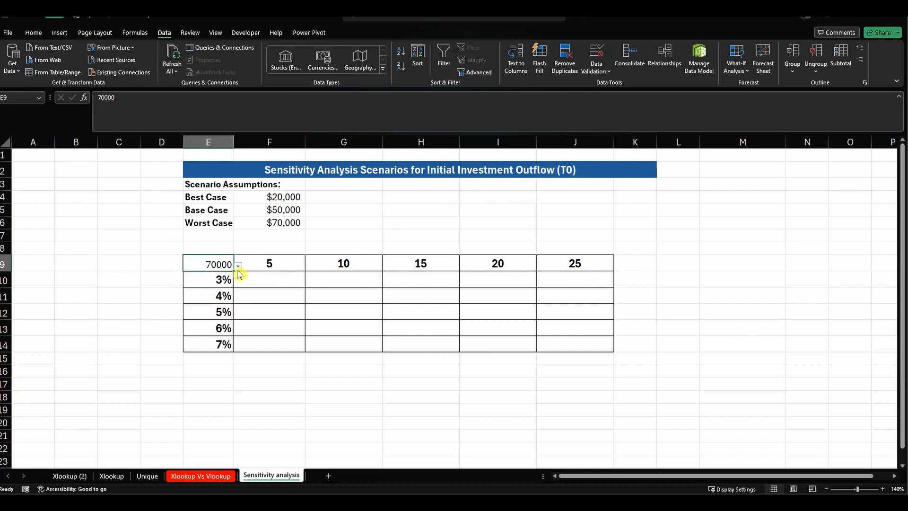
# - Enter the future value formula =FV(E10,F9,0,E9) in cell F10 for the 3% rate and 5 periods
pyautogui.click(251, 280)
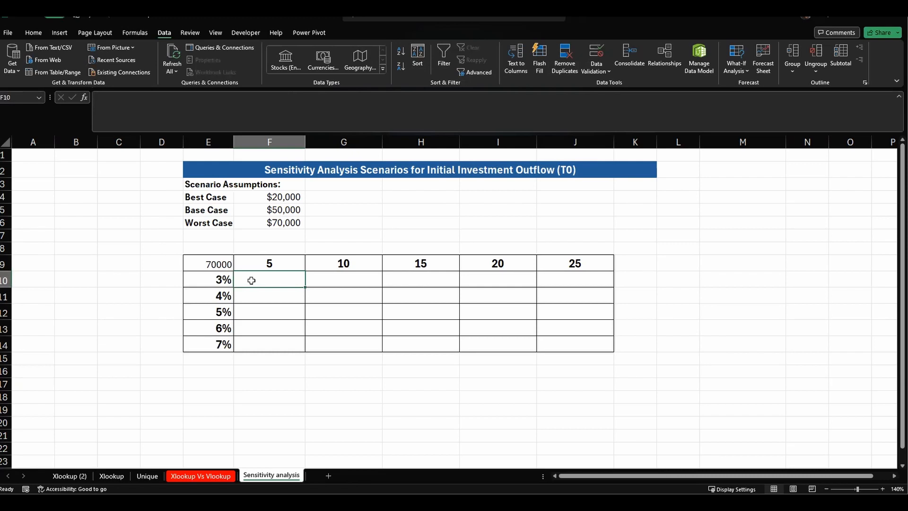
pyautogui.write('=')
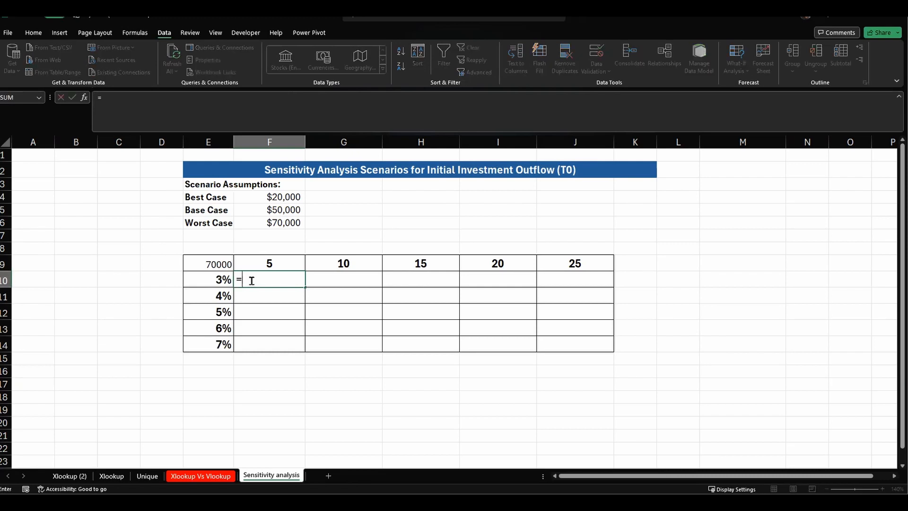
pyautogui.write('fv')
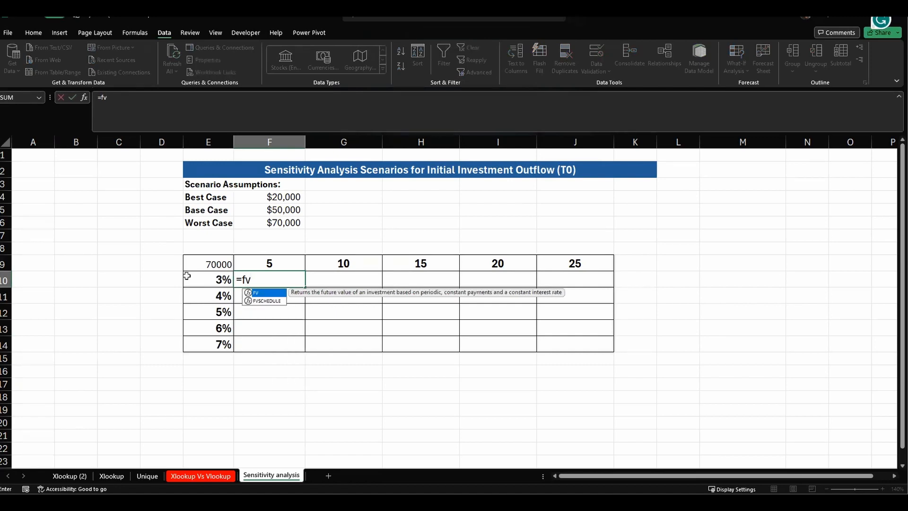
pyautogui.write('(')
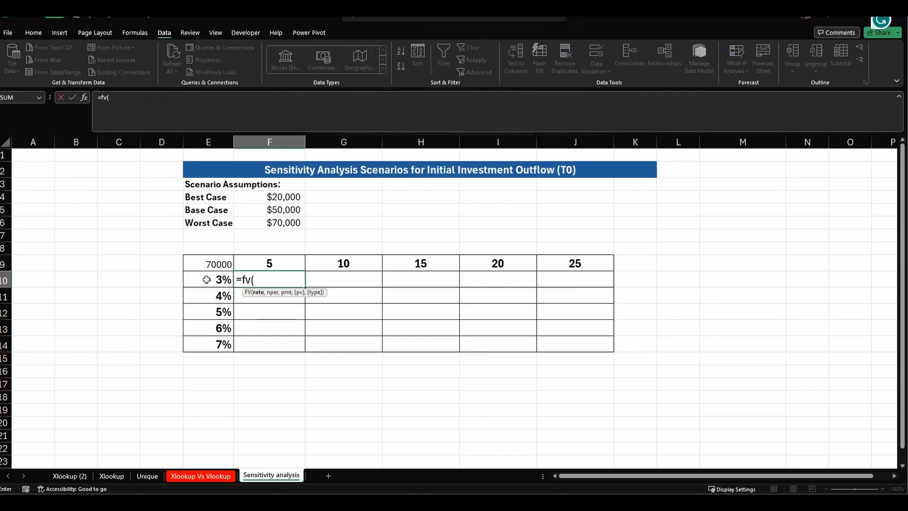
pyautogui.click(206, 279)
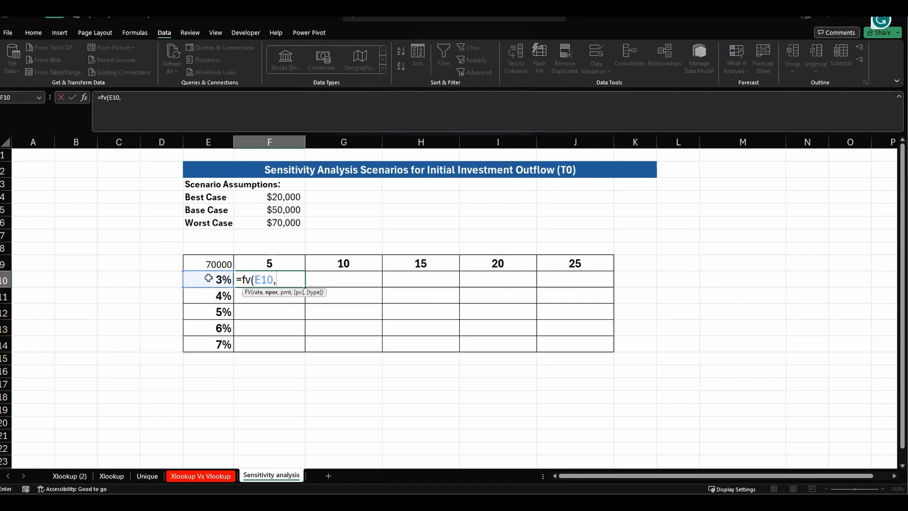
pyautogui.click(267, 261)
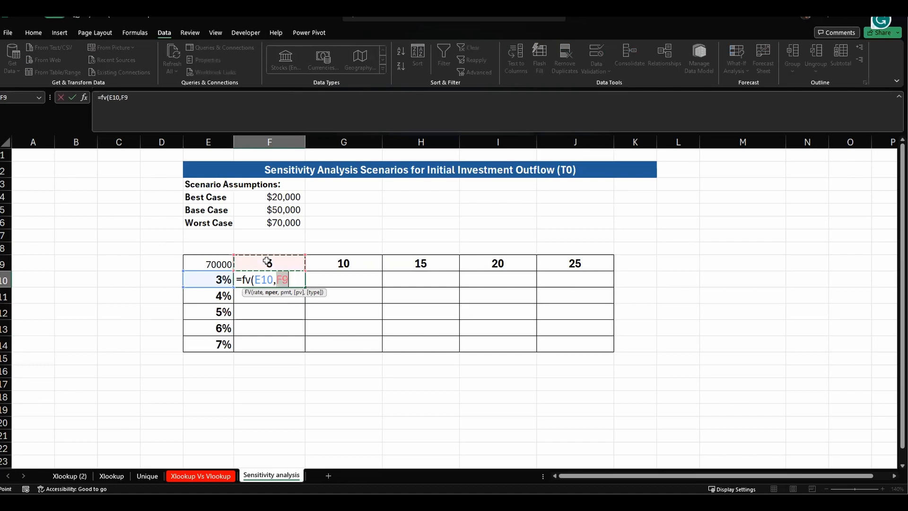
pyautogui.write(',')
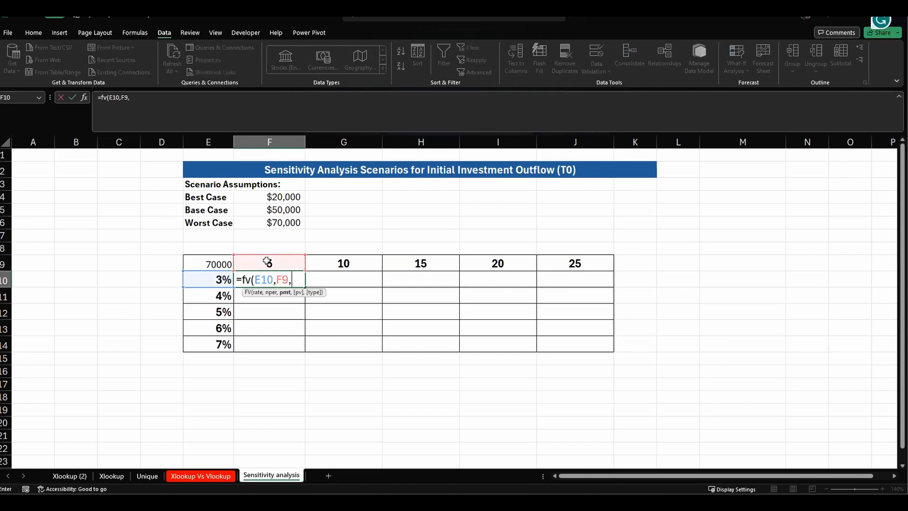
pyautogui.write('0,')
pyautogui.click(210, 263)
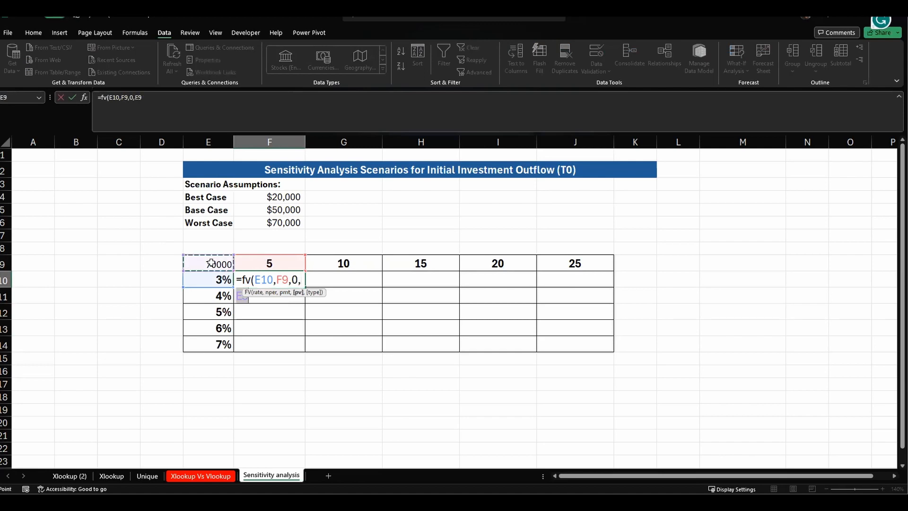
pyautogui.press('Return')
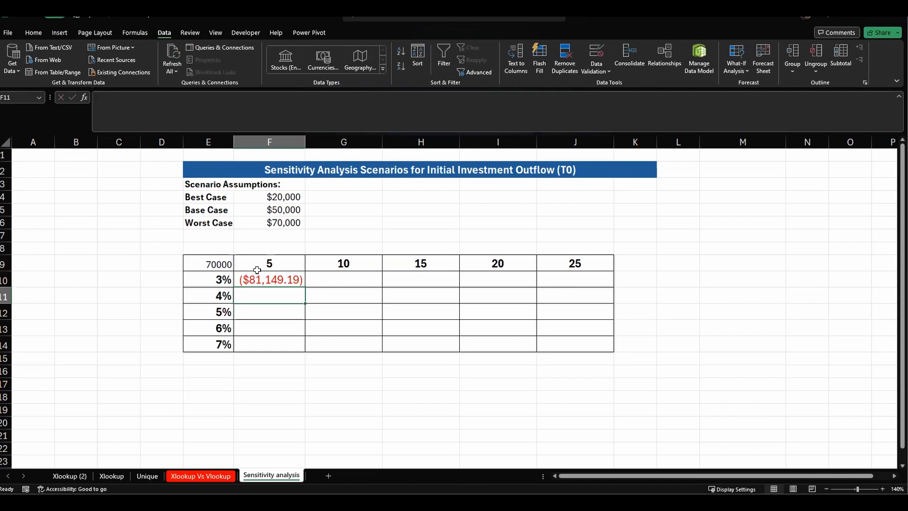
# - Fill the future value formula from F10 across the whole table F10:J14 and check the copied references in F12 and F11
pyautogui.click(260, 276)
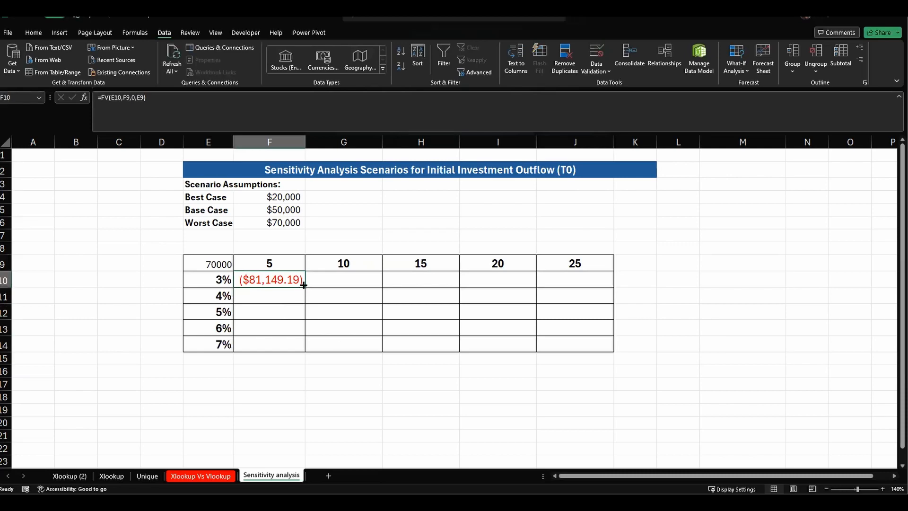
pyautogui.moveTo(302, 286); pyautogui.dragTo(614, 350)
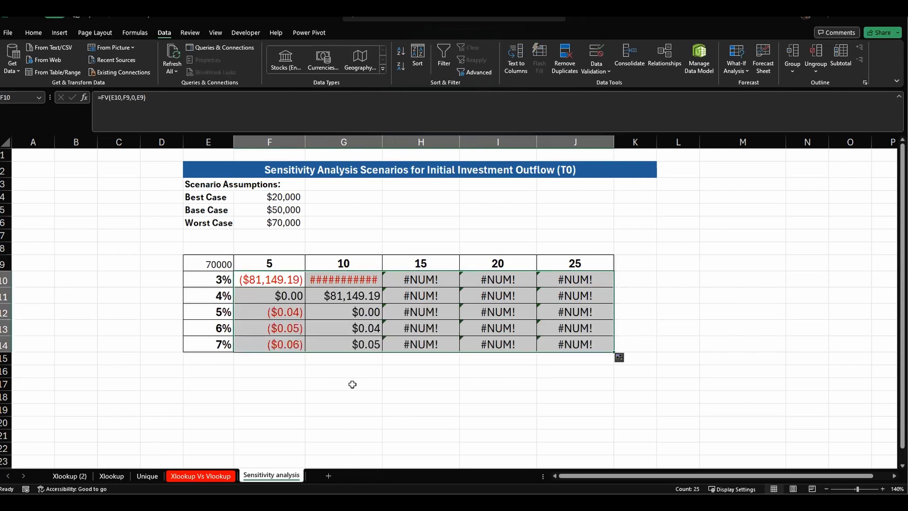
pyautogui.click(270, 310)
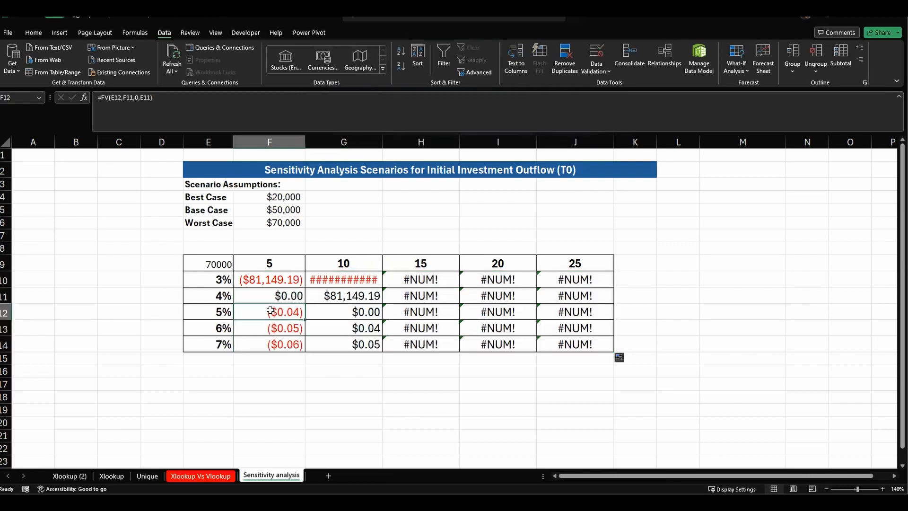
pyautogui.click(280, 296)
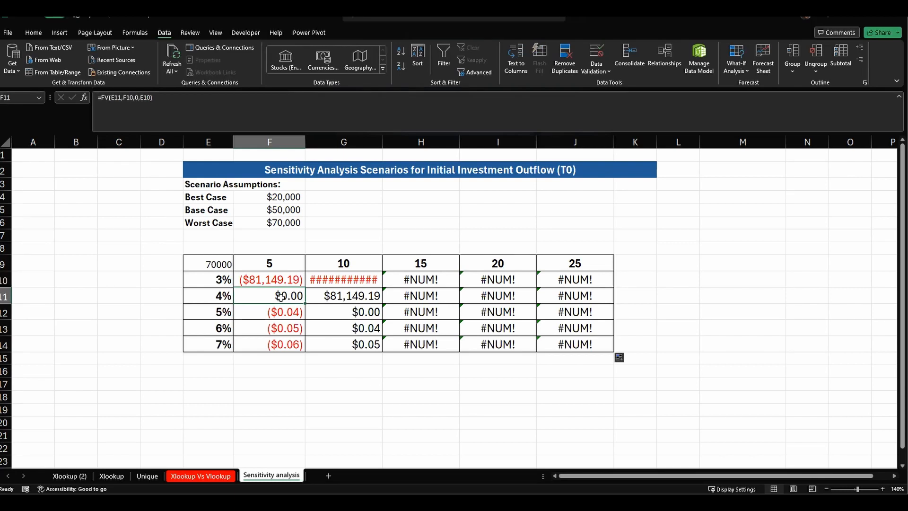
pyautogui.click(278, 281)
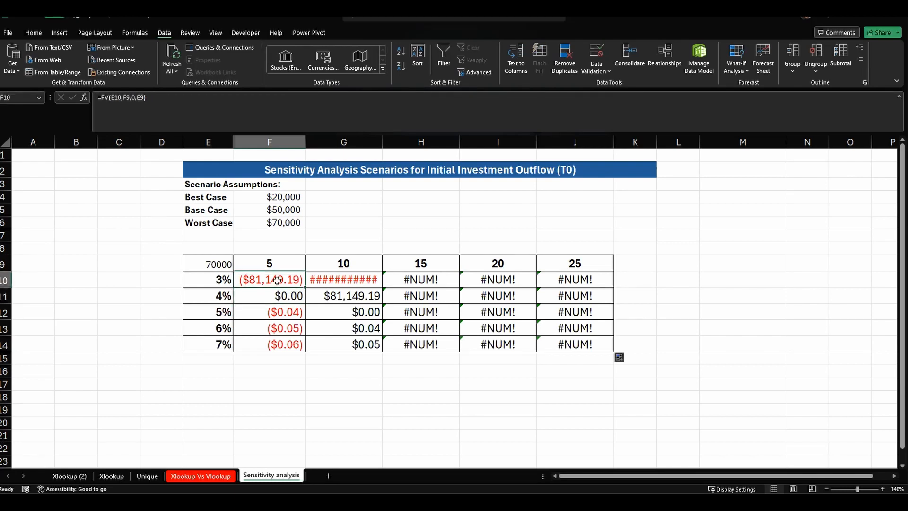
pyautogui.click(178, 105)
pyautogui.press('BackSpace')
pyautogui.press('BackSpace')
pyautogui.press('BackSpace')
pyautogui.press('BackSpace')
pyautogui.press('BackSpace')
pyautogui.press('BackSpace')
pyautogui.press('BackSpace')
pyautogui.press('BackSpace')
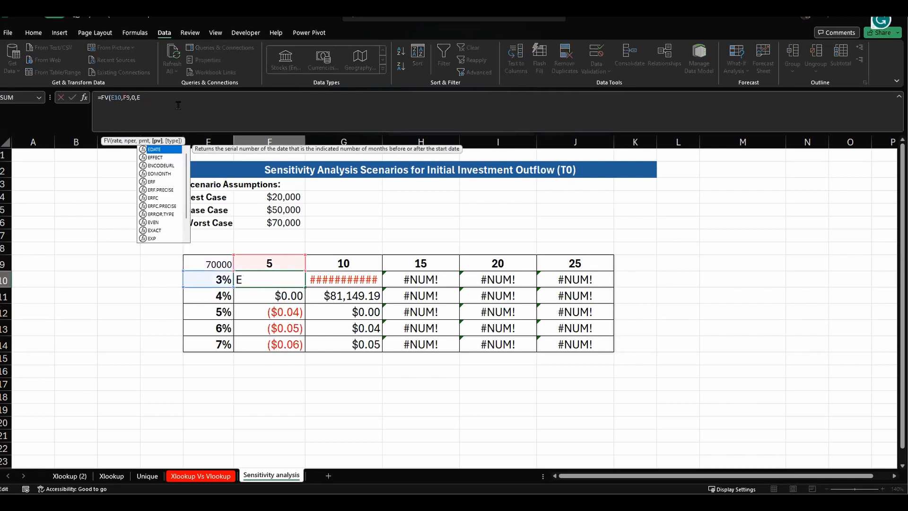
pyautogui.press('BackSpace')
pyautogui.press('BackSpace')
pyautogui.press('BackSpace')
pyautogui.press('BackSpace')
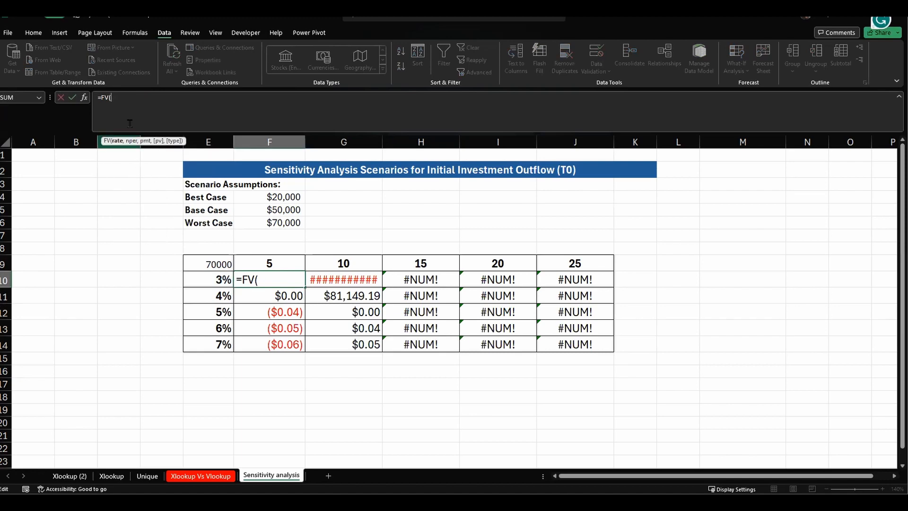
pyautogui.click(215, 279)
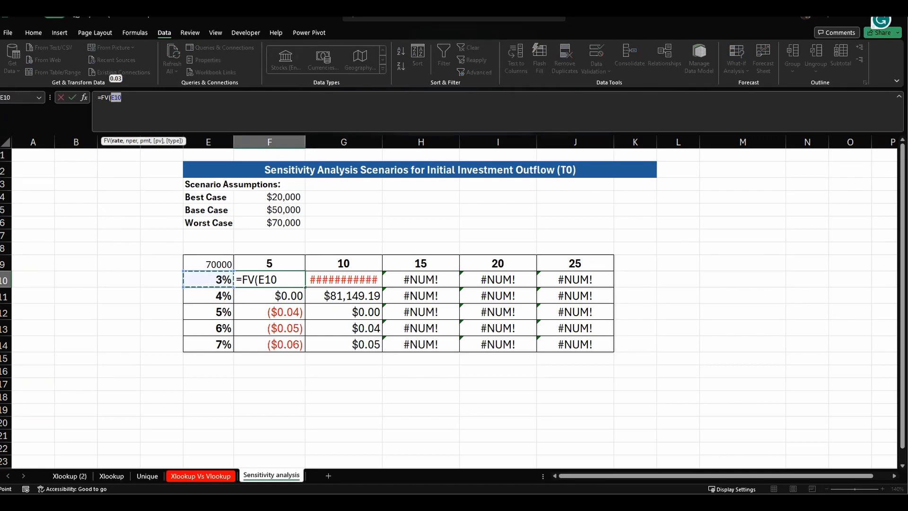
pyautogui.hotkey('alt', 'Tab')
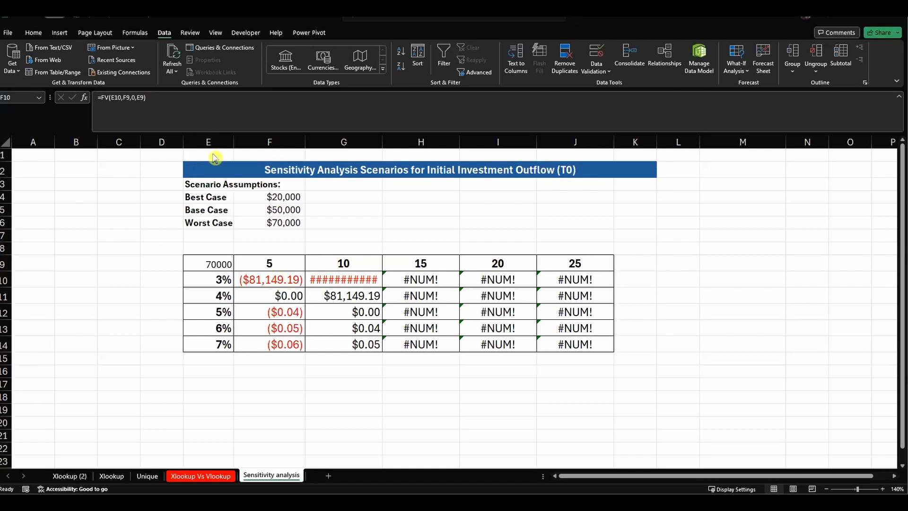
# - Try to lock the column of the rate reference as $E10 in F10's future value formula
pyautogui.click(259, 282)
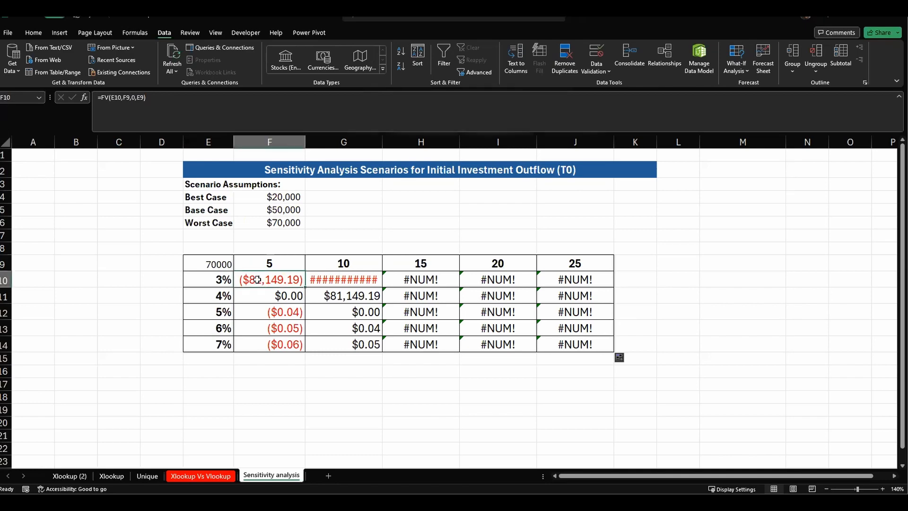
pyautogui.click(117, 98)
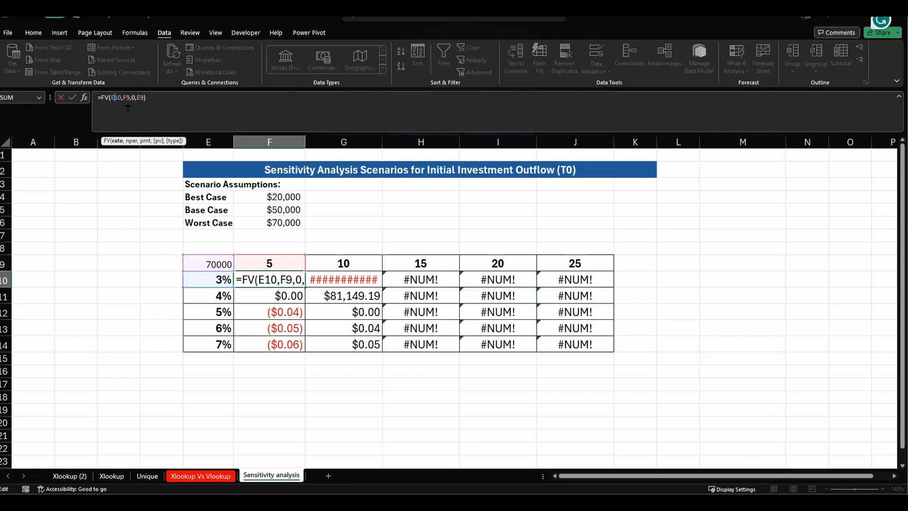
pyautogui.press('F4')
pyautogui.press('F4')
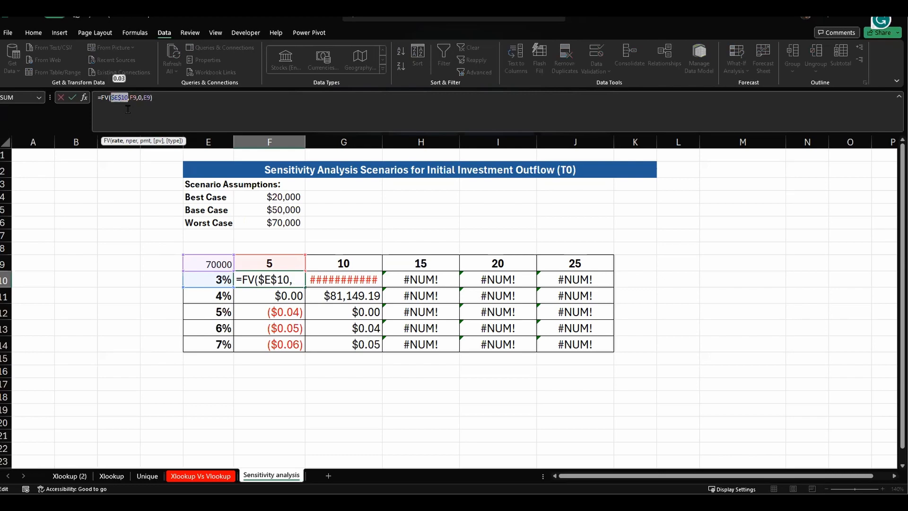
pyautogui.press('F4')
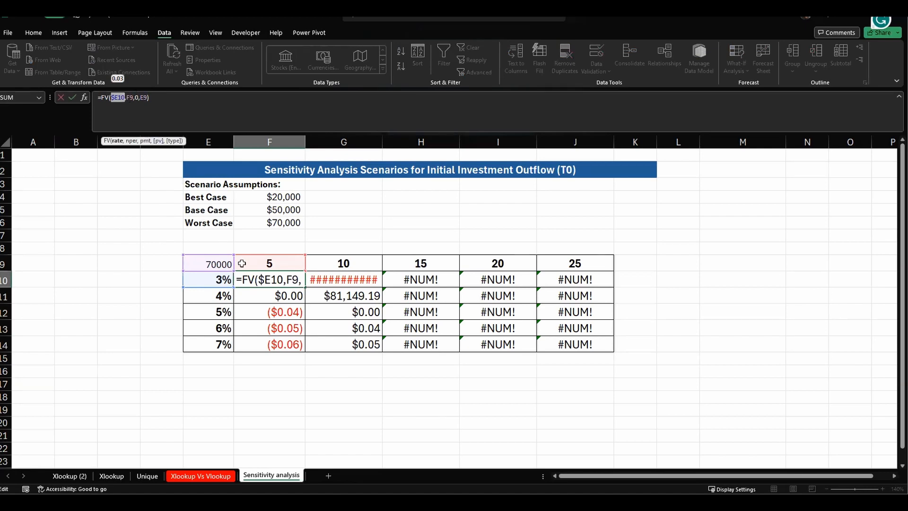
pyautogui.click(153, 96)
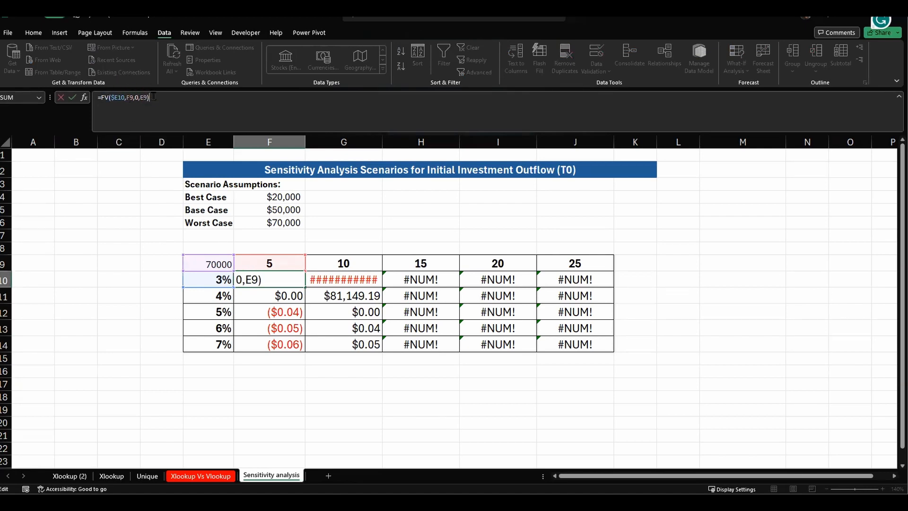
pyautogui.press('BackSpace')
pyautogui.press('BackSpace')
pyautogui.press('BackSpace')
pyautogui.press('BackSpace')
pyautogui.press('BackSpace')
pyautogui.press('BackSpace')
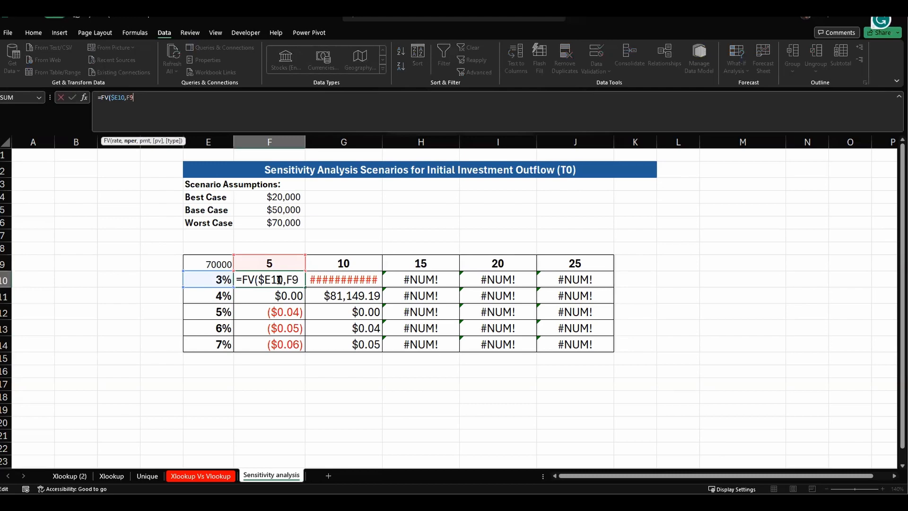
pyautogui.press('Escape')
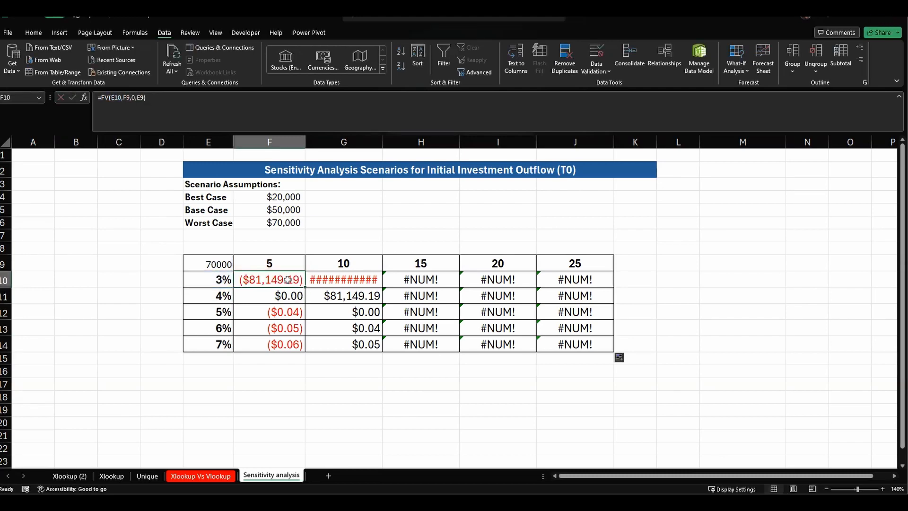
# - Copy the formula from F10 down to F11 and inspect which cells the copy references
pyautogui.moveTo(304, 287); pyautogui.dragTo(279, 282)
pyautogui.click(282, 296)
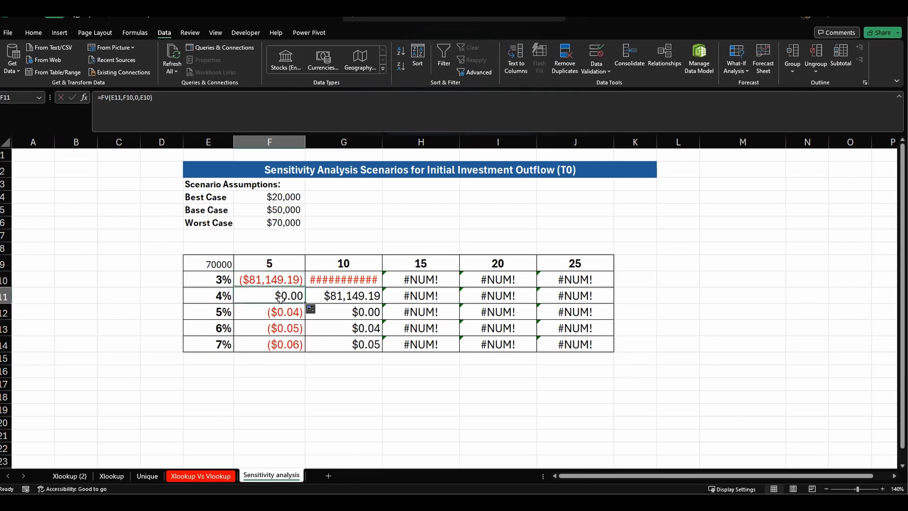
pyautogui.doubleClick(281, 296)
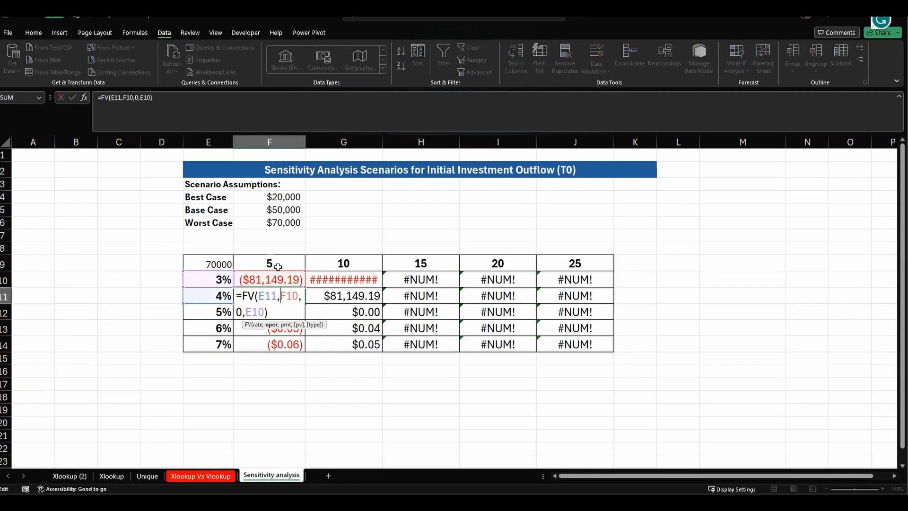
pyautogui.press('Escape')
# - Lock the period row and the investment cell in F10's formula, making it =FV(E10,F$9,0,$E$9)
pyautogui.click(278, 274)
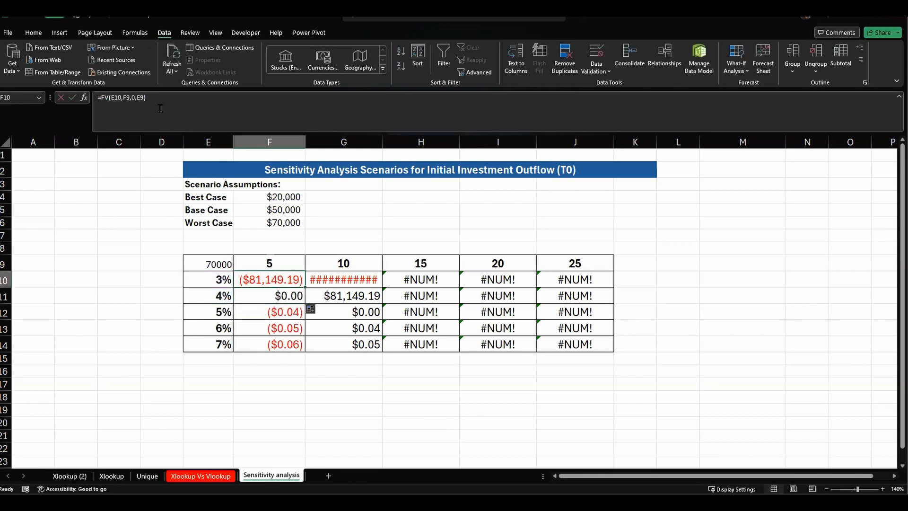
pyautogui.click(128, 98)
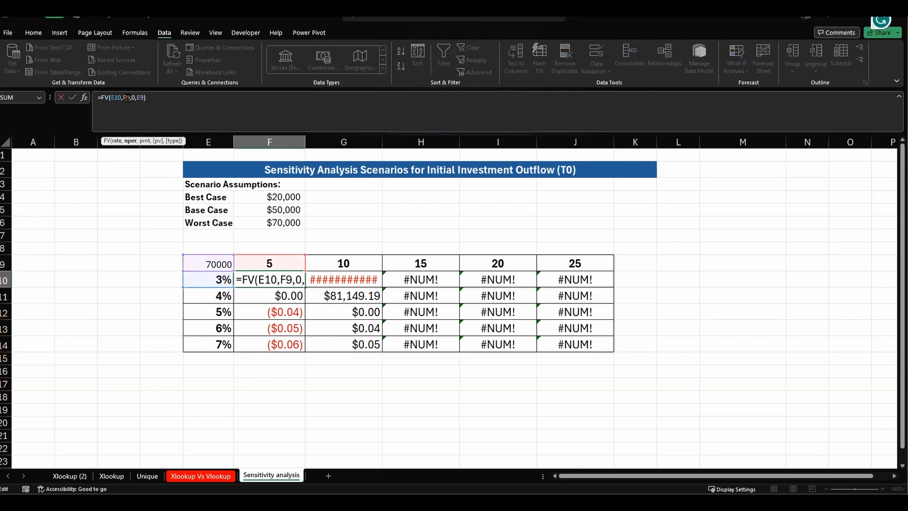
pyautogui.press('F4')
pyautogui.press('F4')
pyautogui.click(143, 98)
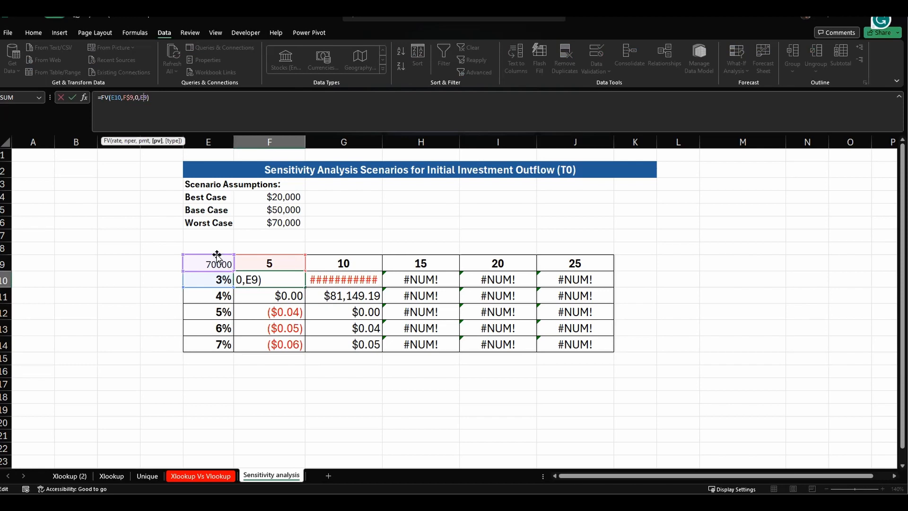
pyautogui.press('F4')
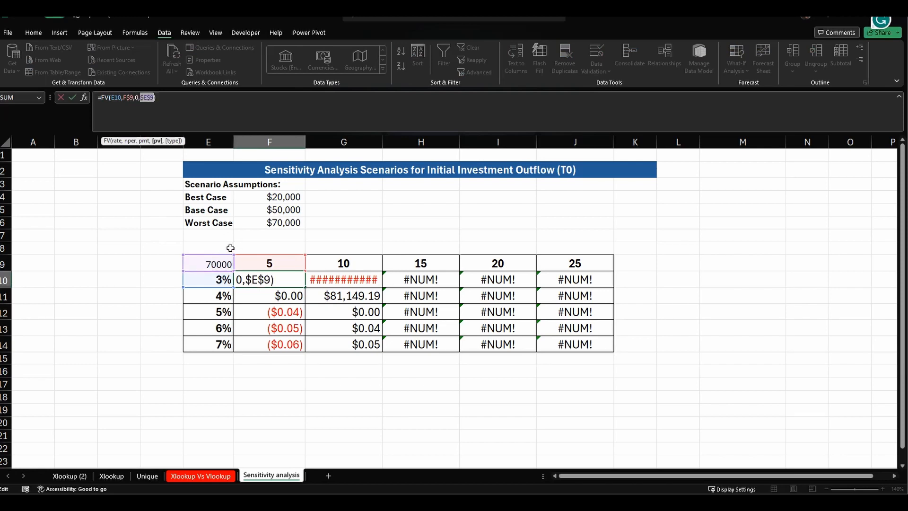
pyautogui.press('Return')
# - Fill the revised formula from F10 across the 3% row to J10
pyautogui.click(260, 277)
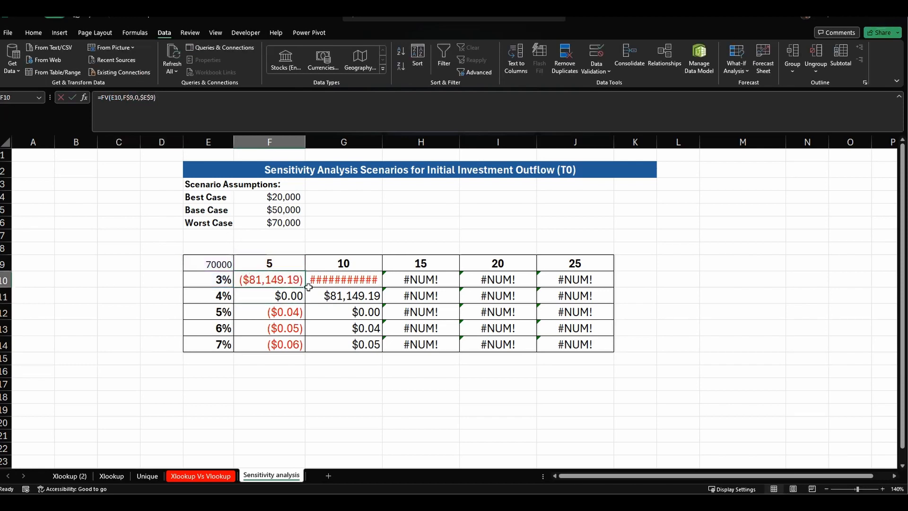
pyautogui.moveTo(304, 285); pyautogui.dragTo(580, 288)
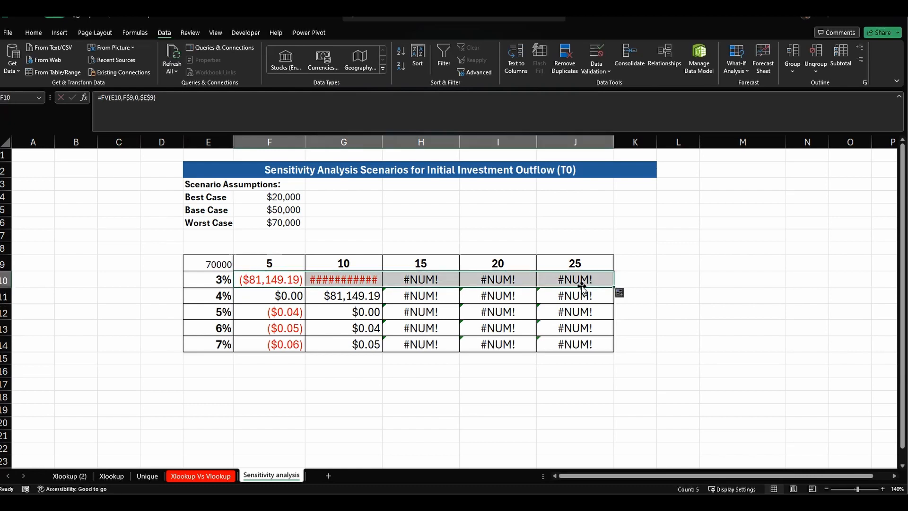
pyautogui.click(279, 283)
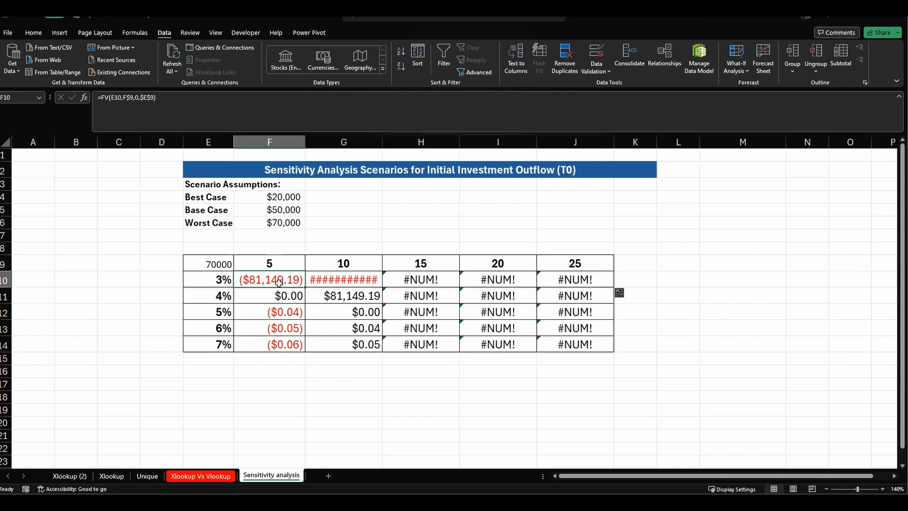
pyautogui.doubleClick(279, 282)
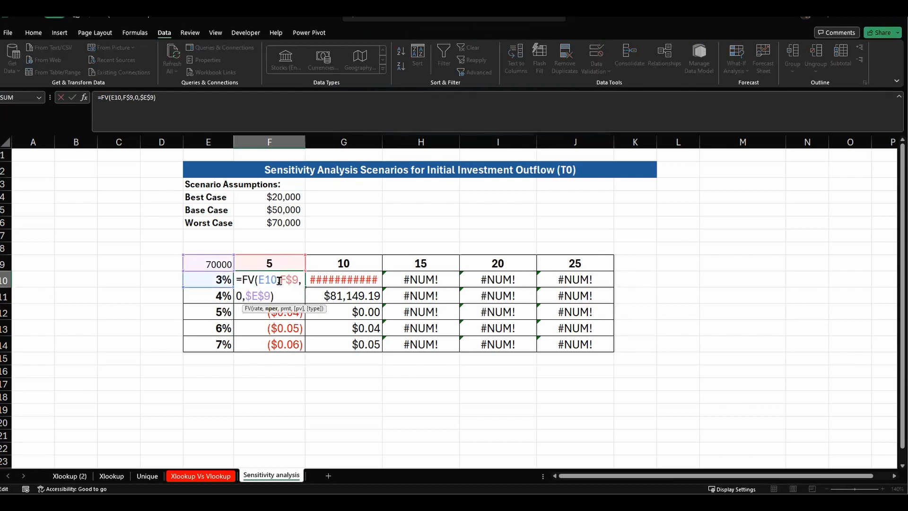
pyautogui.press('F4')
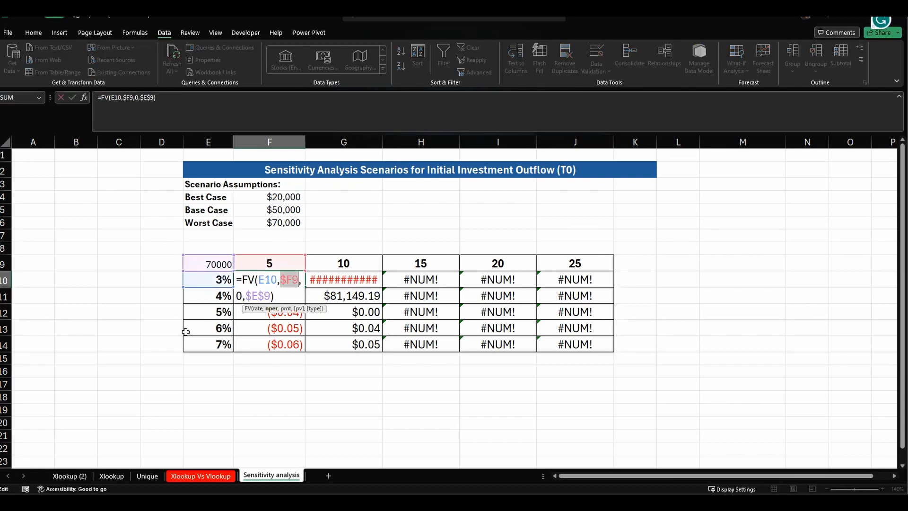
pyautogui.press('Escape')
pyautogui.doubleClick(268, 277)
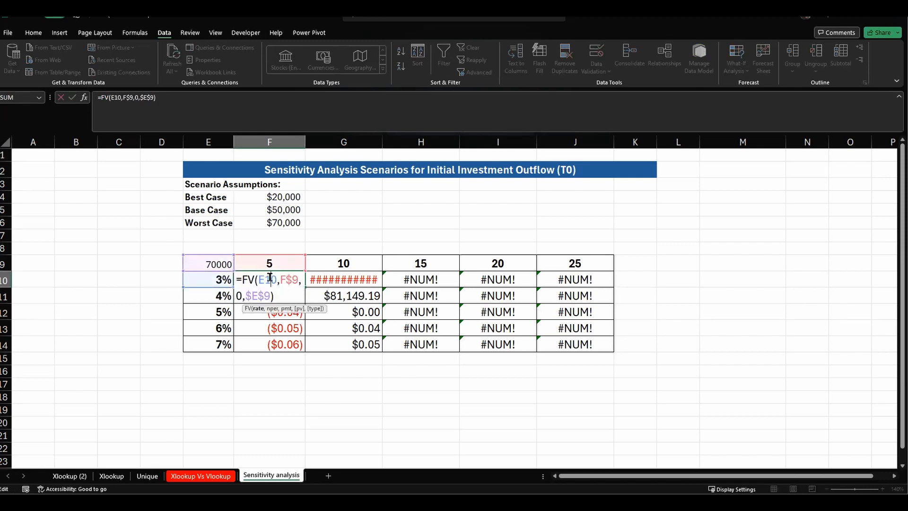
pyautogui.press('Escape')
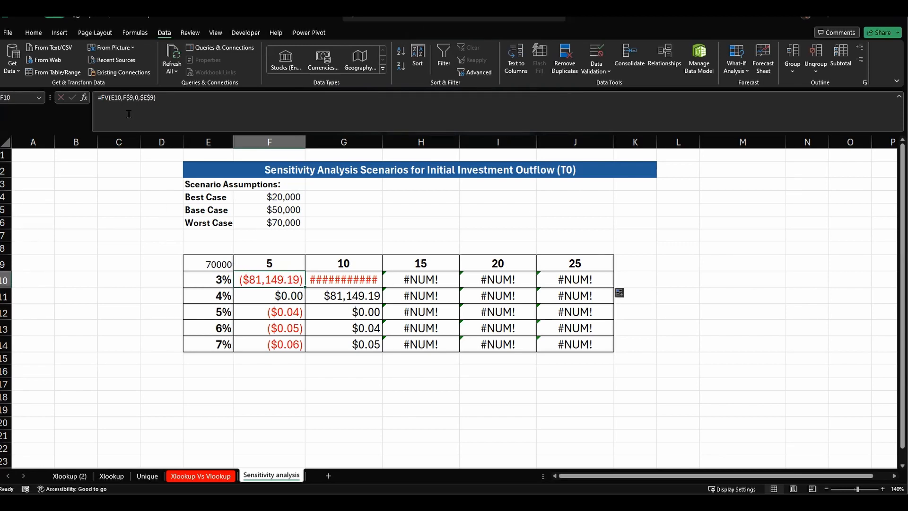
# - Lock the rate column in F10's formula, making it =FV($E10,F$9,0,$E$9), and fill it through the whole table F10:J14
pyautogui.click(117, 97)
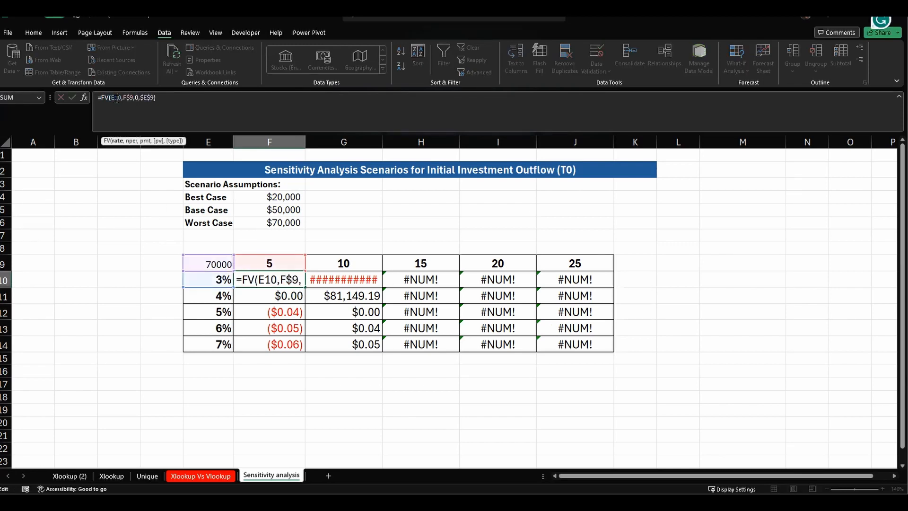
pyautogui.press('F4')
pyautogui.press('F4')
pyautogui.press('F4')
pyautogui.press('Return')
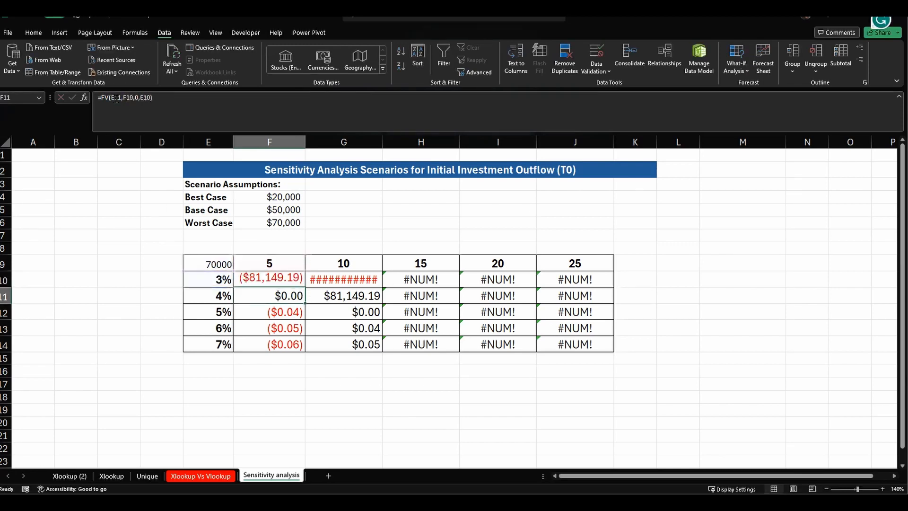
pyautogui.click(263, 278)
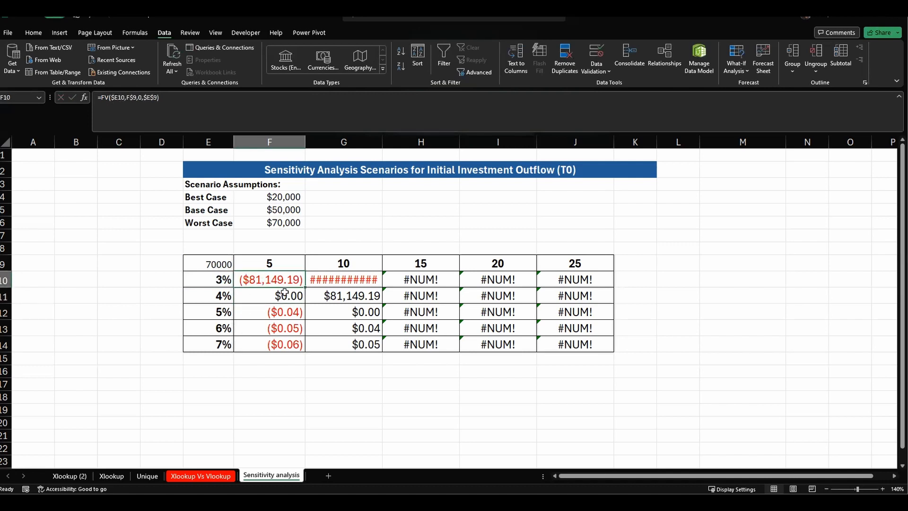
pyautogui.moveTo(305, 288); pyautogui.dragTo(617, 350)
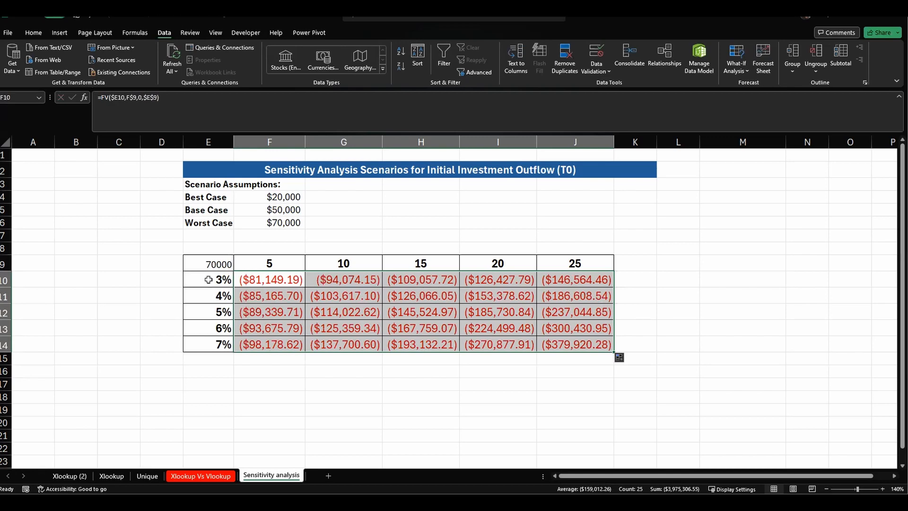
# - Switch the initial investment in E9 between the $50,000 and $70,000 list options, ending on $50,000
pyautogui.click(218, 264)
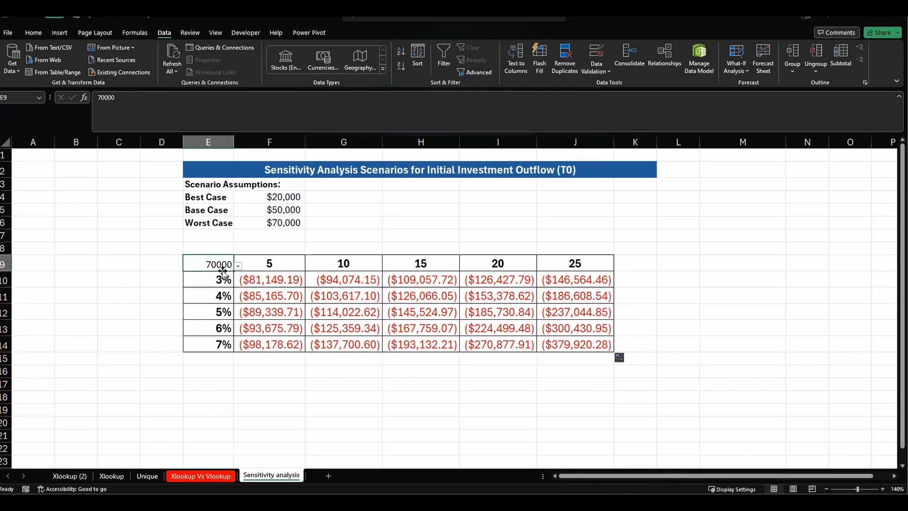
pyautogui.click(239, 268)
pyautogui.click(222, 283)
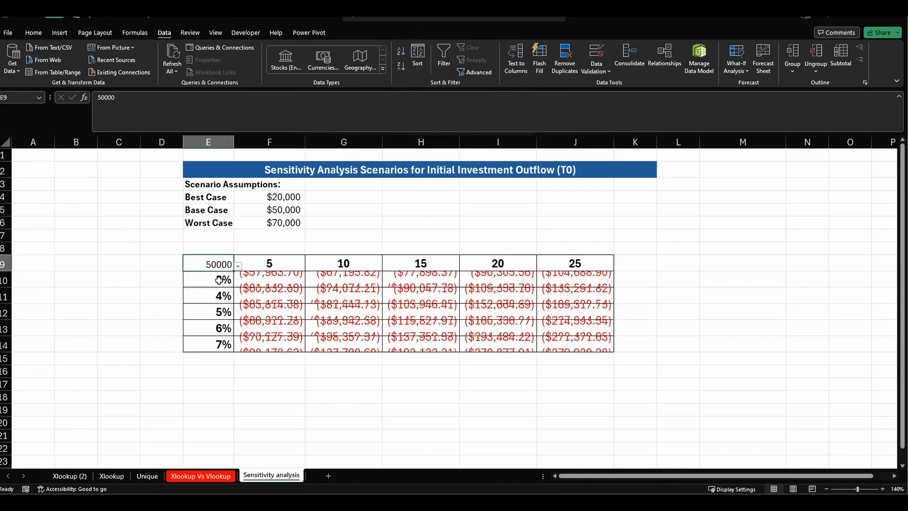
pyautogui.click(238, 266)
pyautogui.click(223, 290)
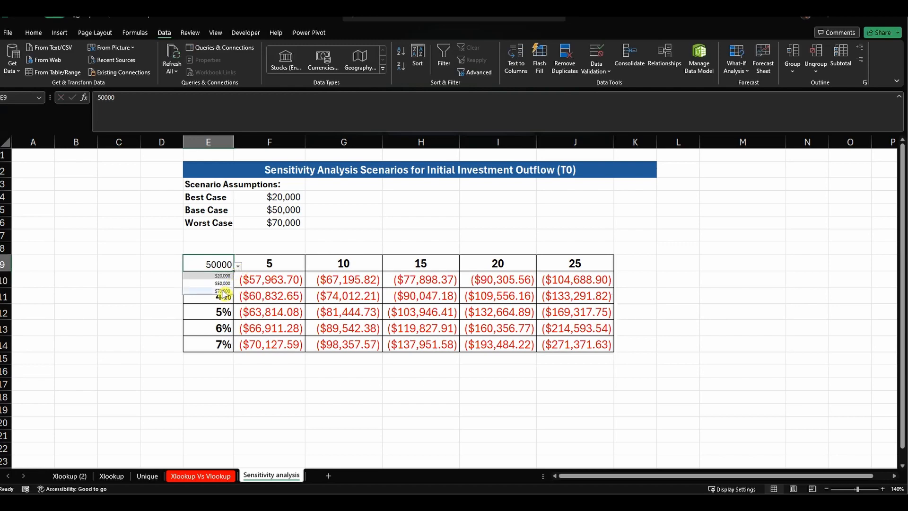
pyautogui.click(238, 266)
pyautogui.click(221, 283)
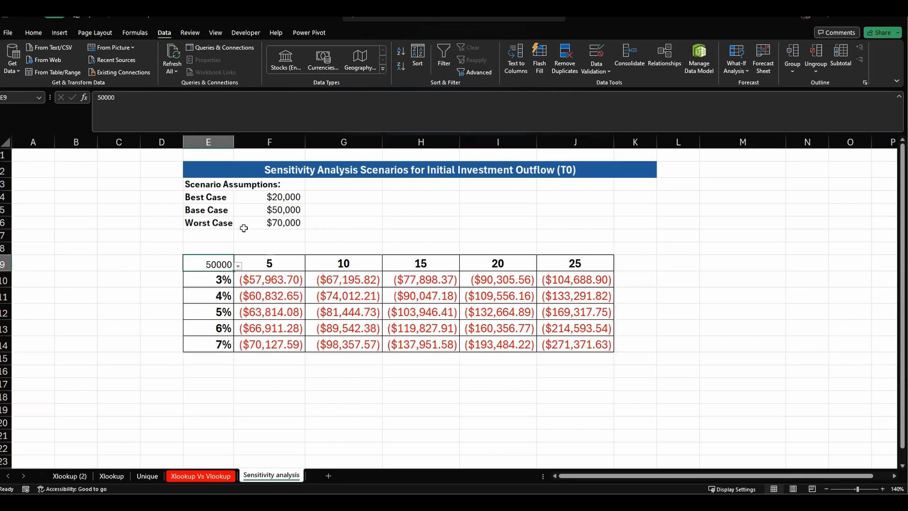
# - Select the range E2:K18 covering the title, scenario assumptions and sensitivity table
pyautogui.moveTo(185, 165); pyautogui.dragTo(194, 184)
pyautogui.moveTo(473, 231); pyautogui.dragTo(640, 393)
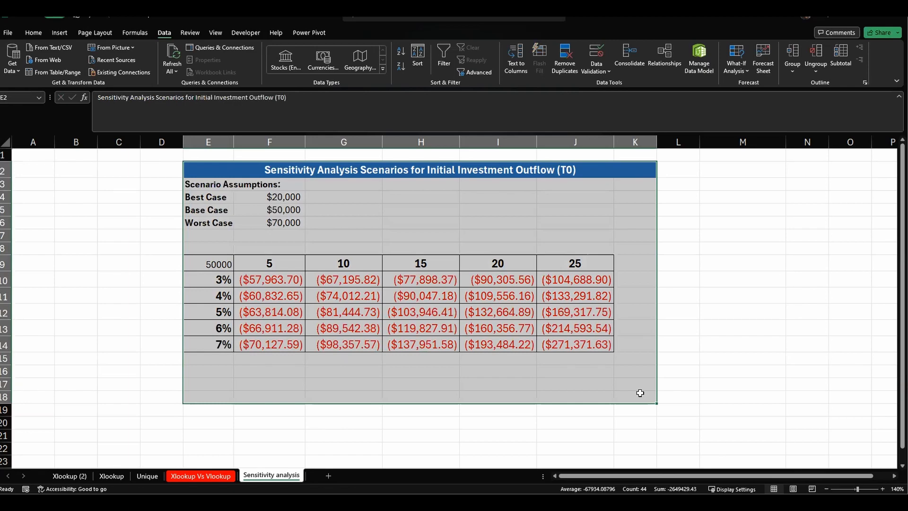